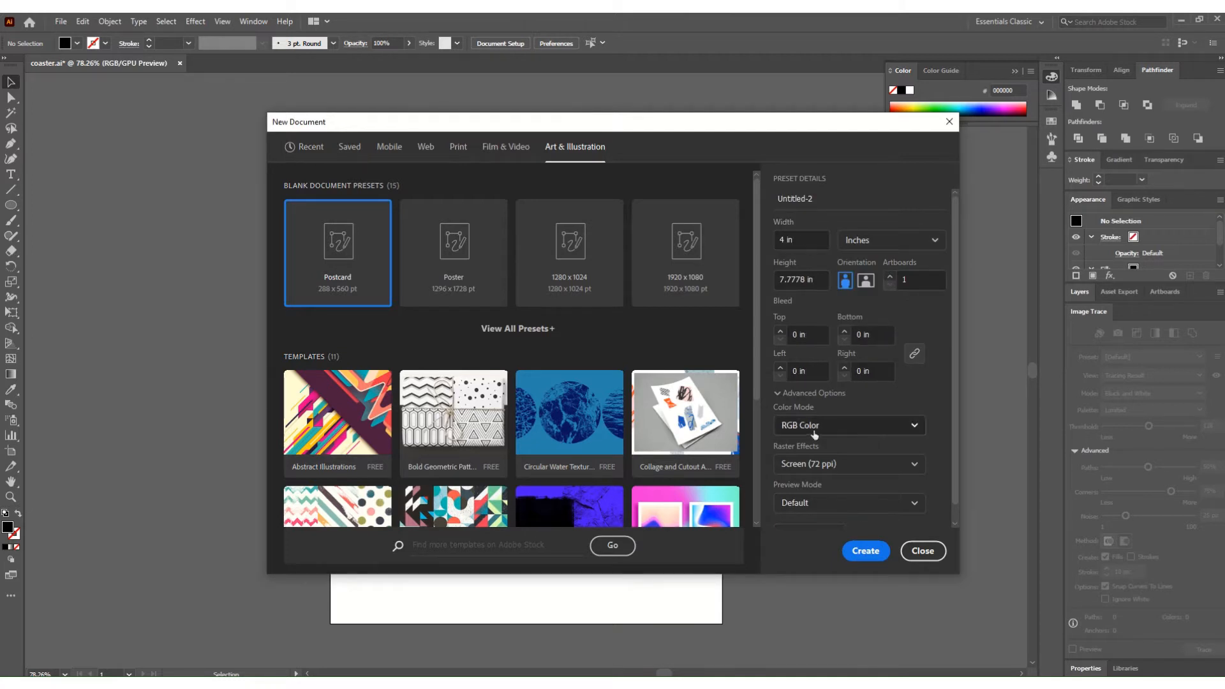
# Step: Create a new document 8.5 in wide and 11 in high, using the RGB Color mode
pyautogui.click(913, 432)
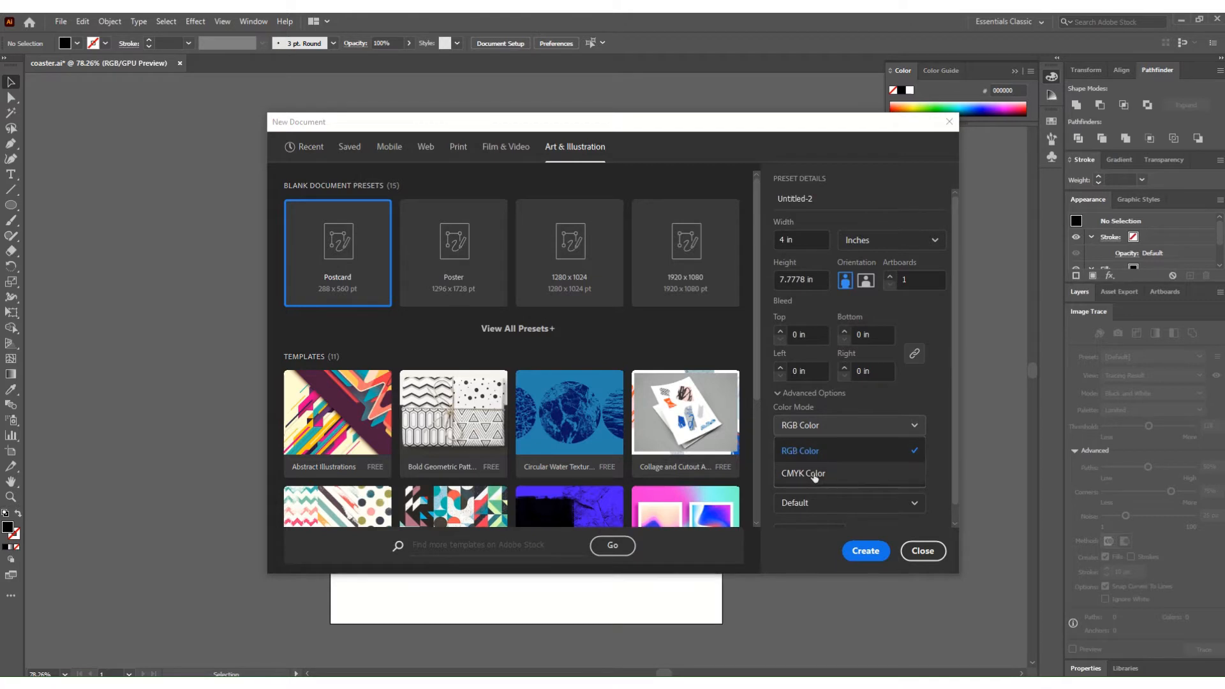
pyautogui.click(821, 456)
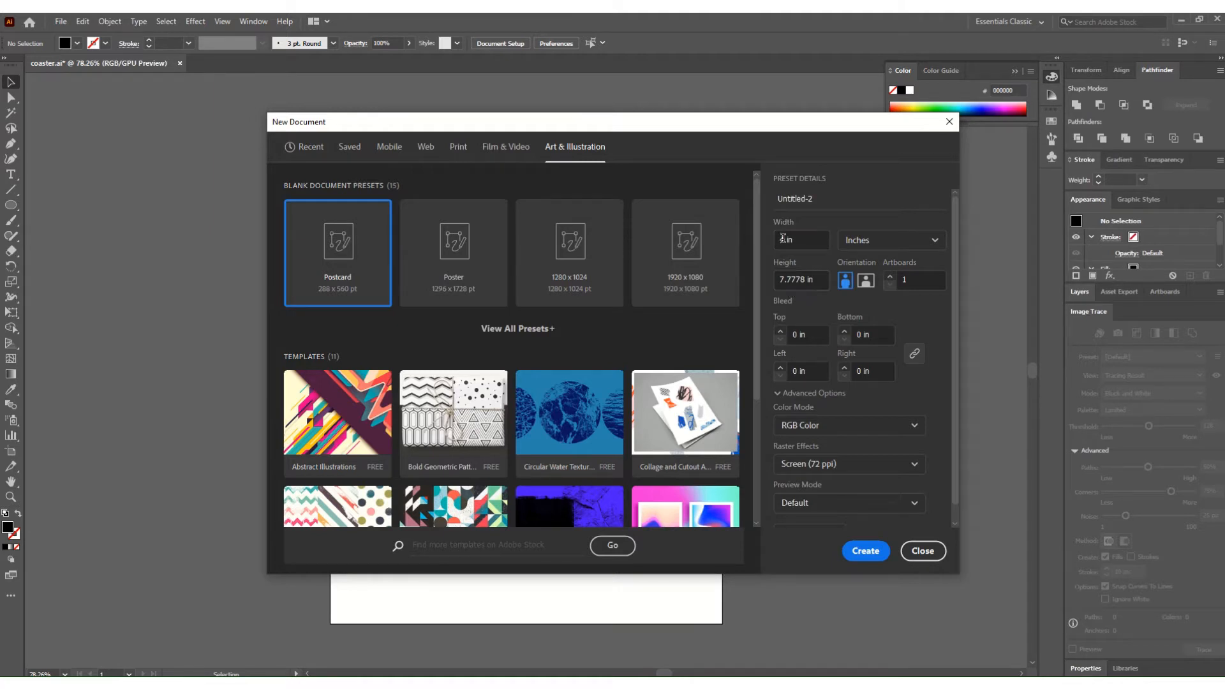
pyautogui.moveTo(794, 239); pyautogui.dragTo(777, 240)
pyautogui.write('8.5')
pyautogui.moveTo(824, 279); pyautogui.dragTo(777, 284)
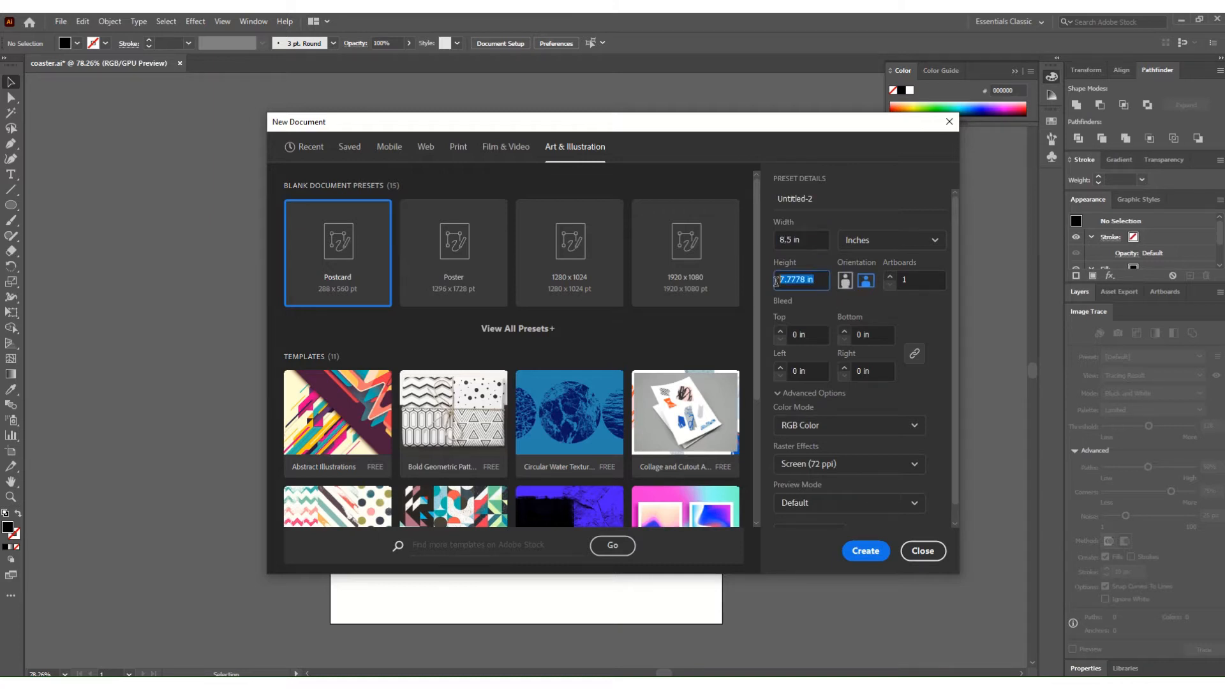
pyautogui.write('11')
pyautogui.click(809, 308)
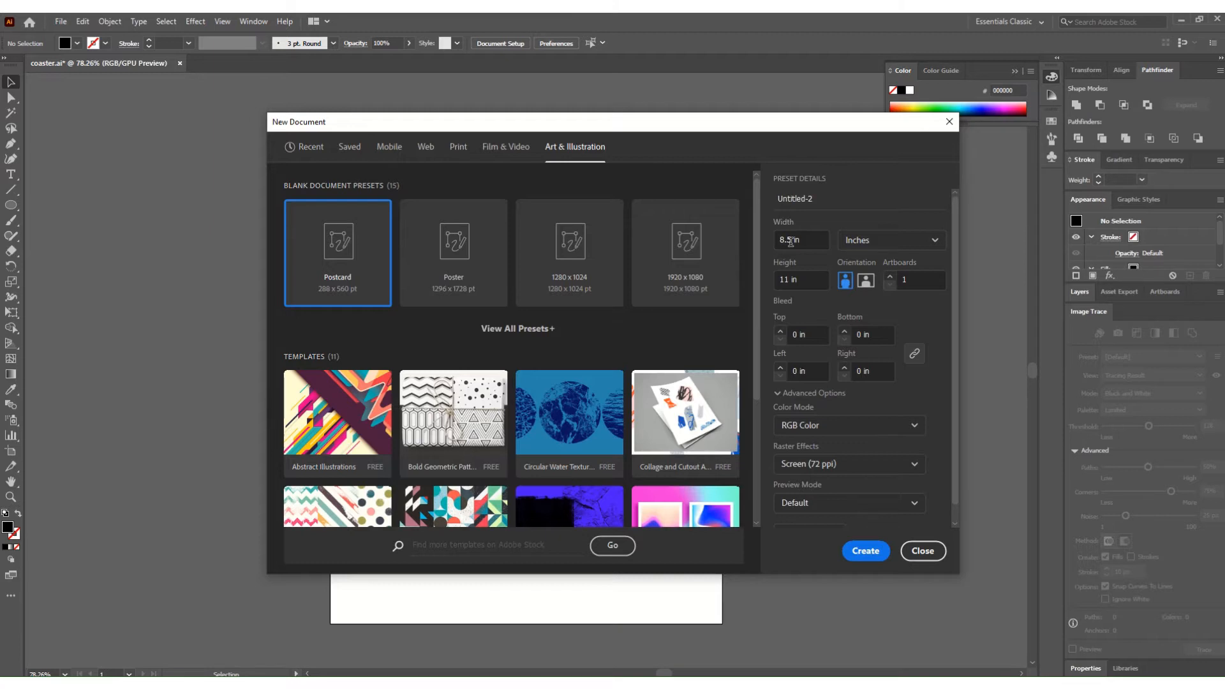
pyautogui.click(871, 551)
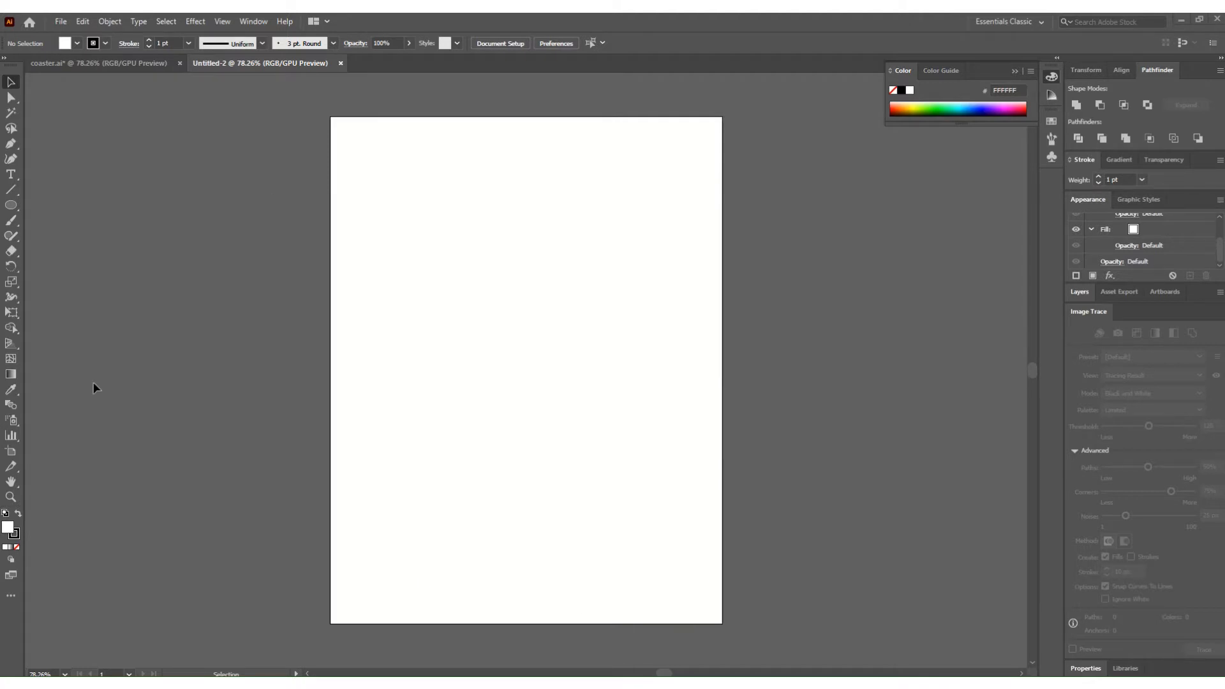
pyautogui.click(10, 452)
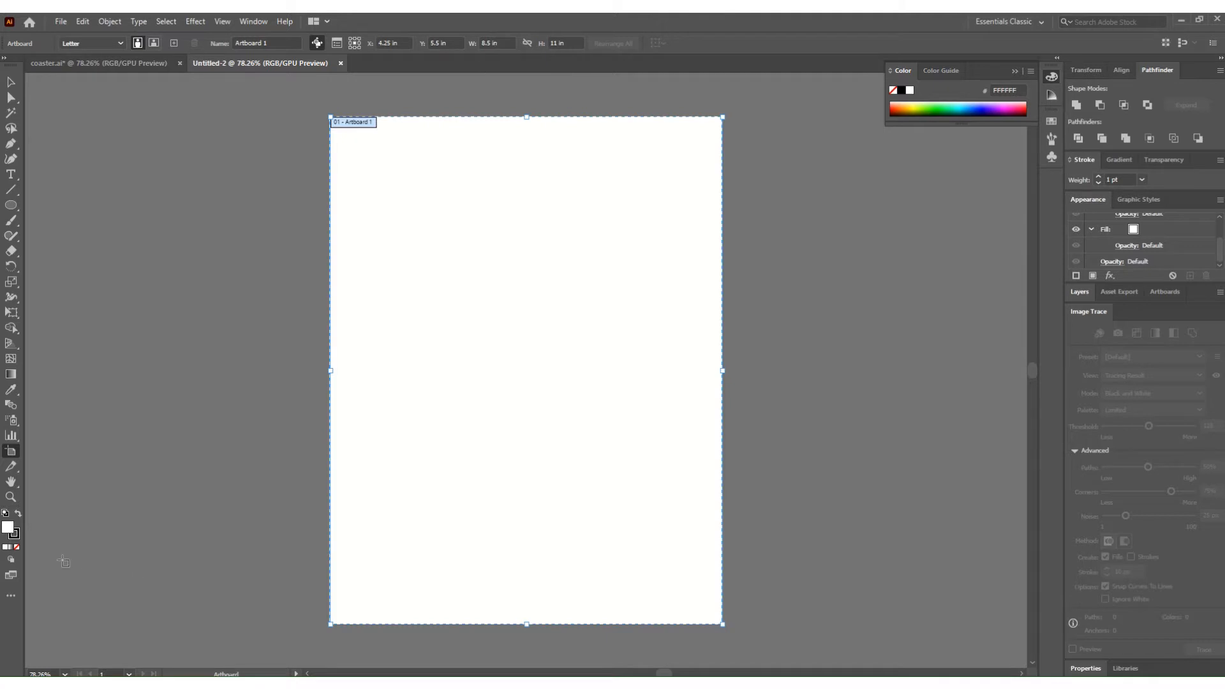
pyautogui.press('Escape')
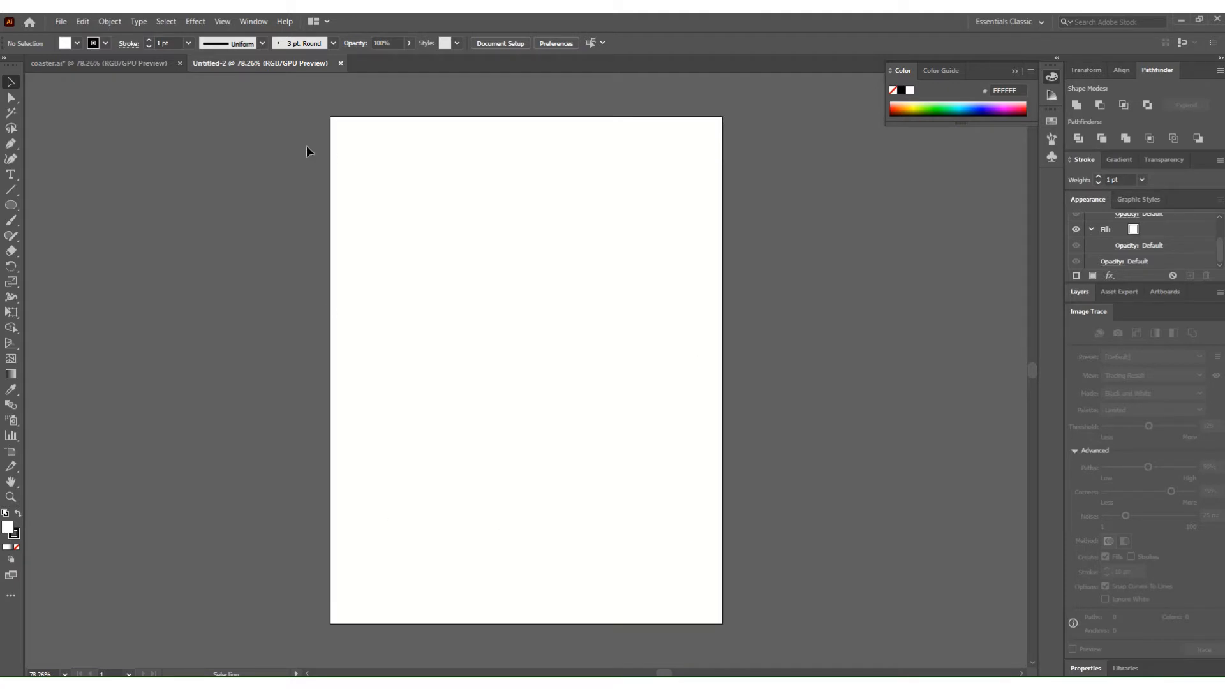
# Step: Switch to the coaster.ai document, select the outer circle and apply the Essentials Classic workspace
pyautogui.click(102, 67)
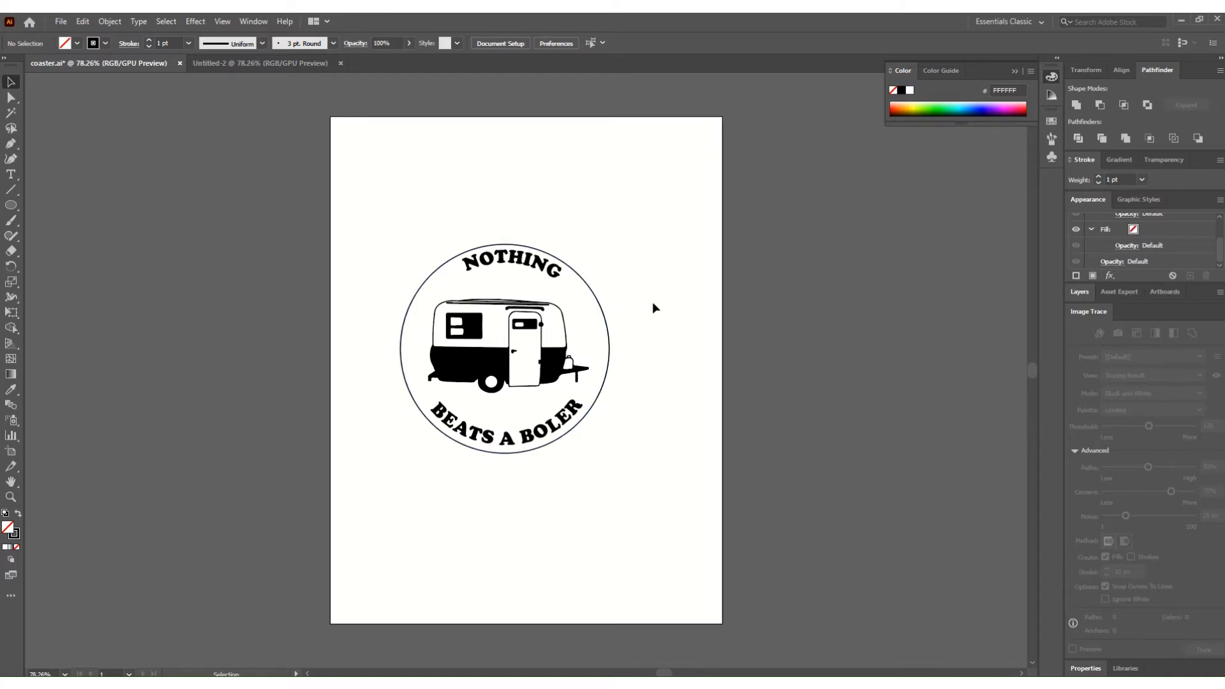
pyautogui.click(606, 322)
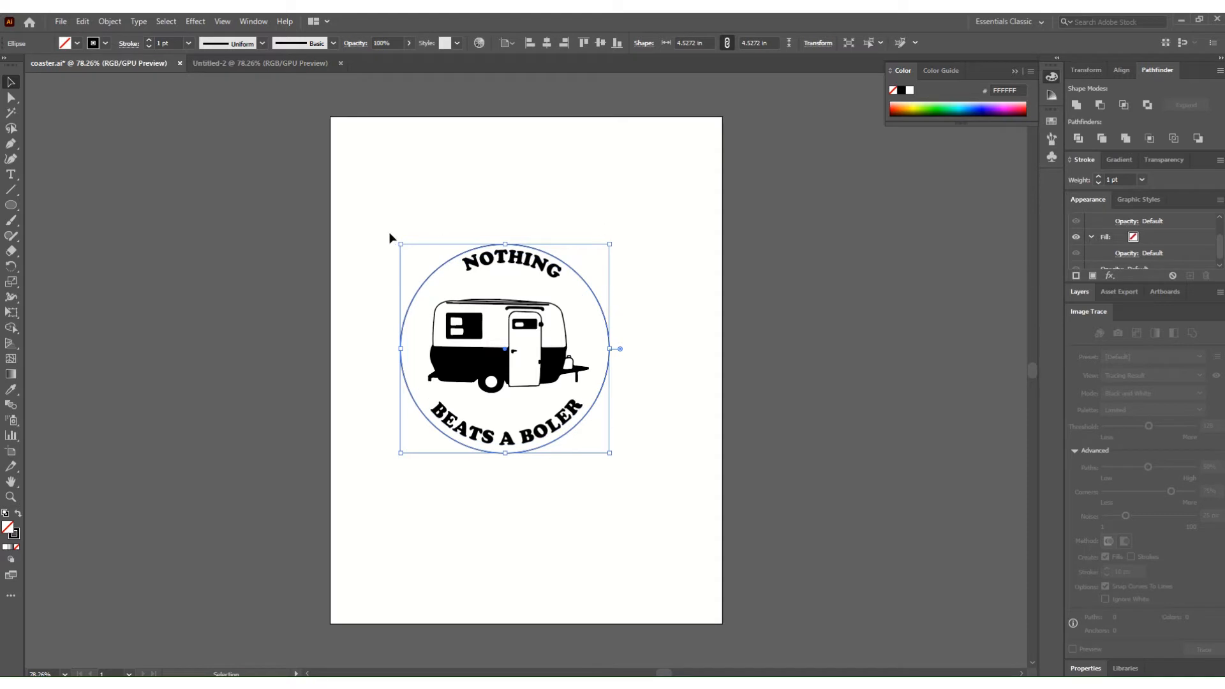
pyautogui.click(13, 535)
pyautogui.click(1040, 23)
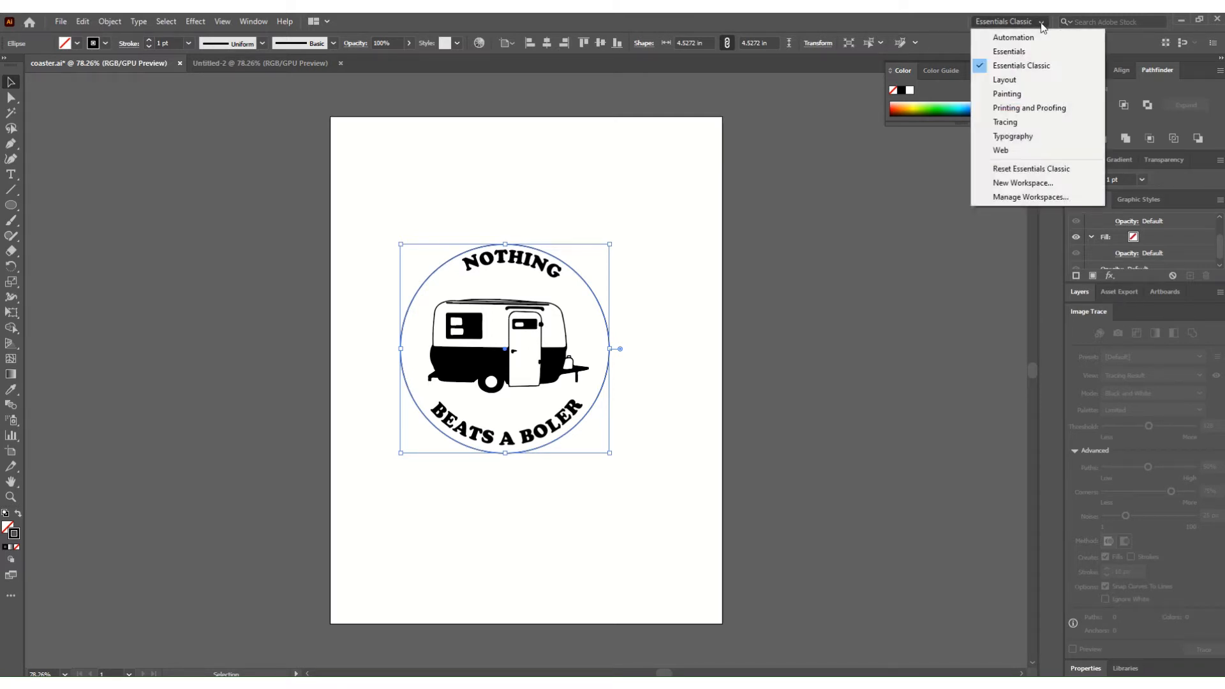
pyautogui.click(1028, 66)
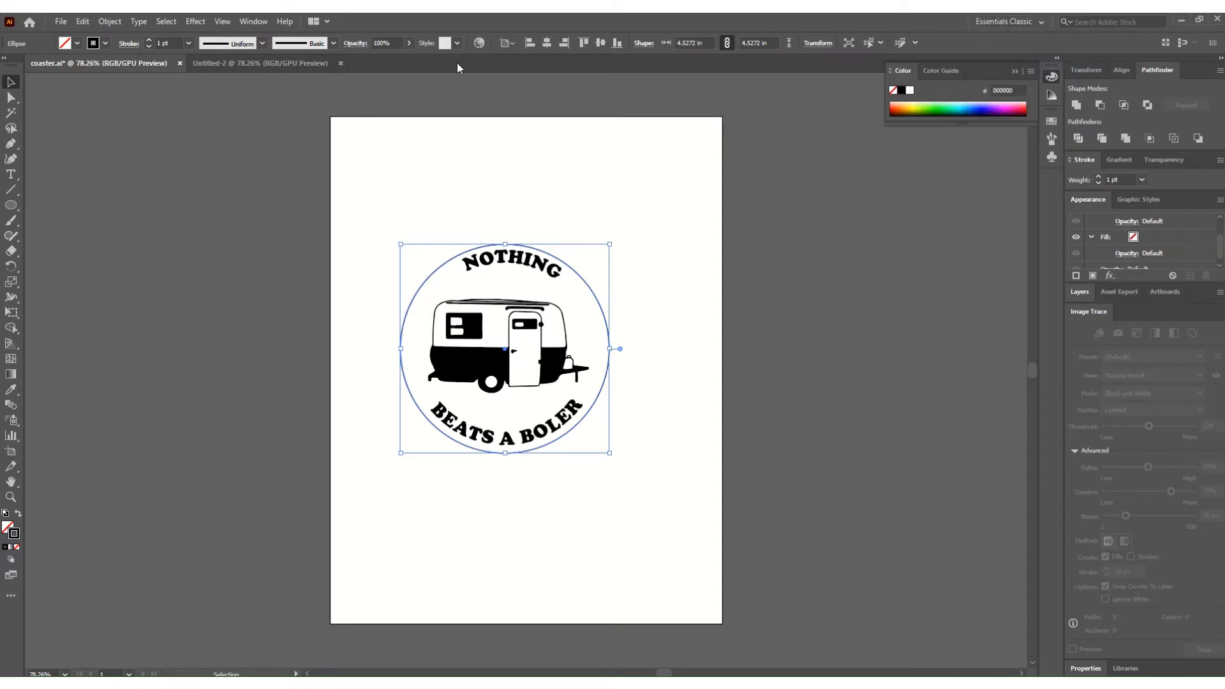
# Step: Set the outer circle's stroke weight to 0.0002 pt and deselect it
pyautogui.click(171, 43)
pyautogui.moveTo(171, 42); pyautogui.dragTo(151, 44)
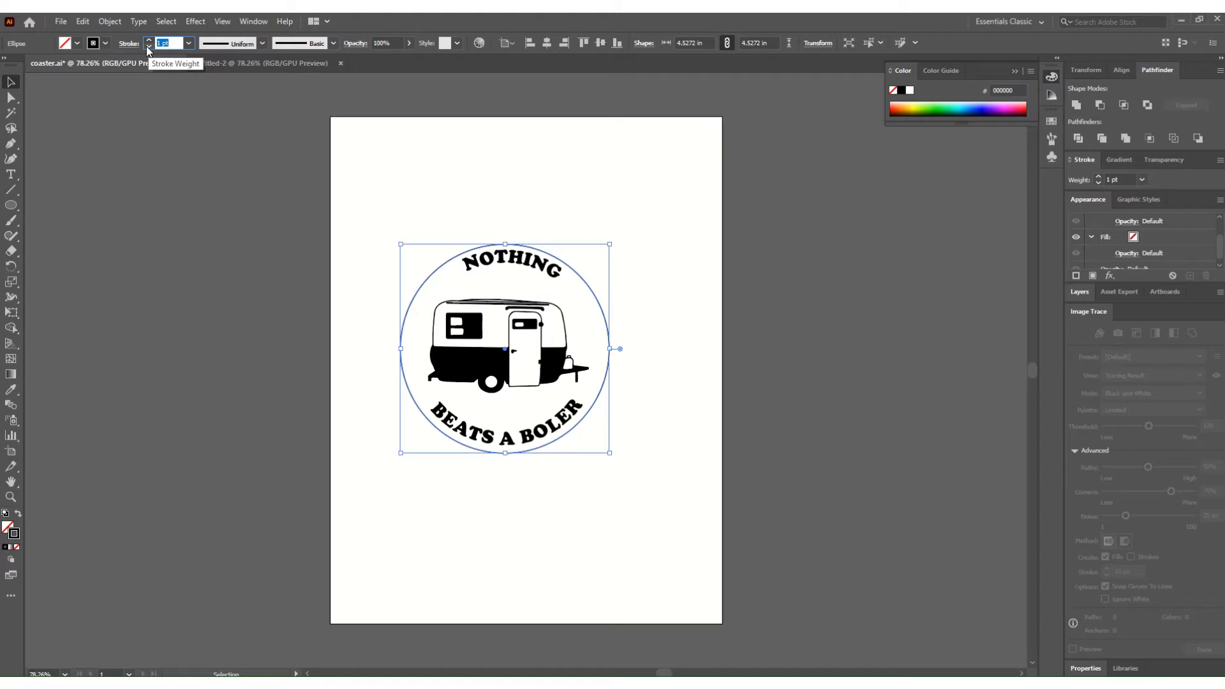
pyautogui.press('BackSpace')
pyautogui.write('.0002')
pyautogui.press('Return')
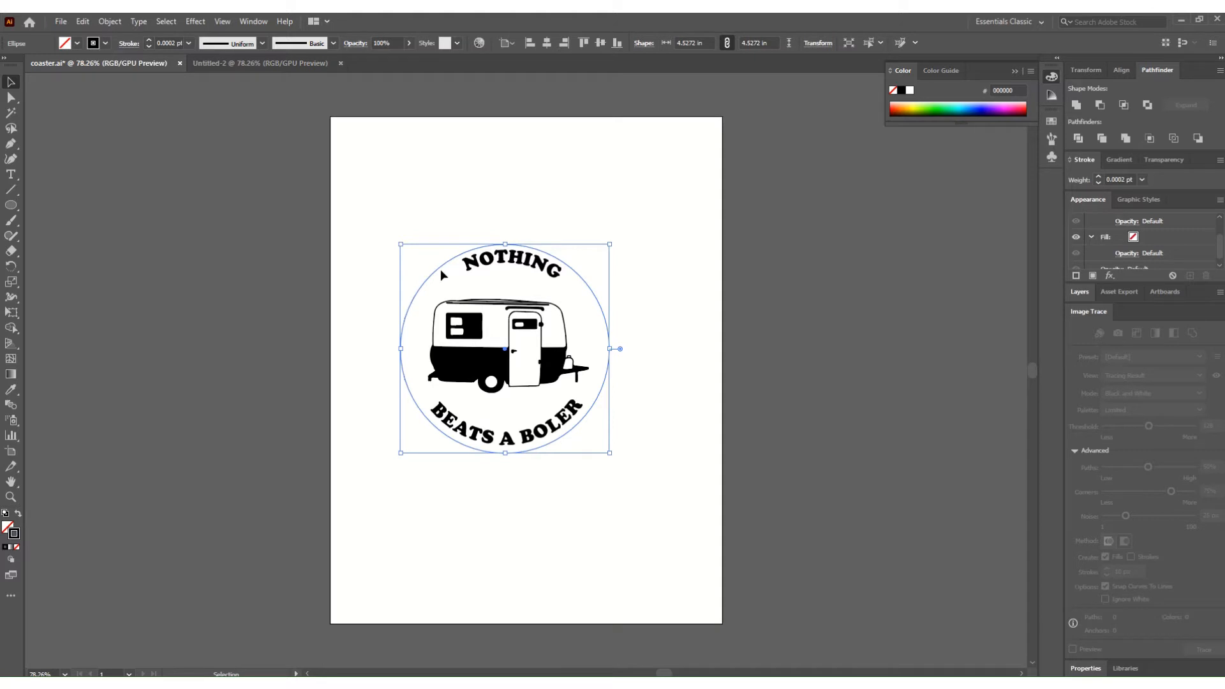
pyautogui.click(479, 220)
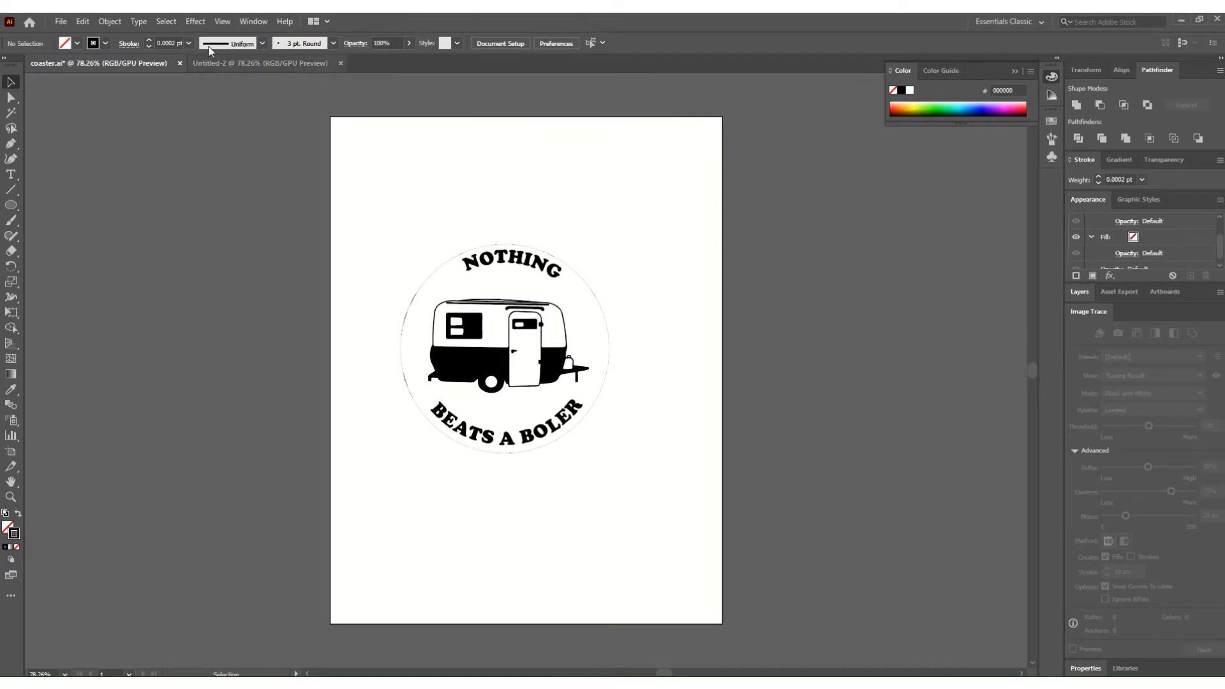
# Step: Change the outer circle's stroke color to pure red by setting its RGB red value to 255
pyautogui.click(416, 293)
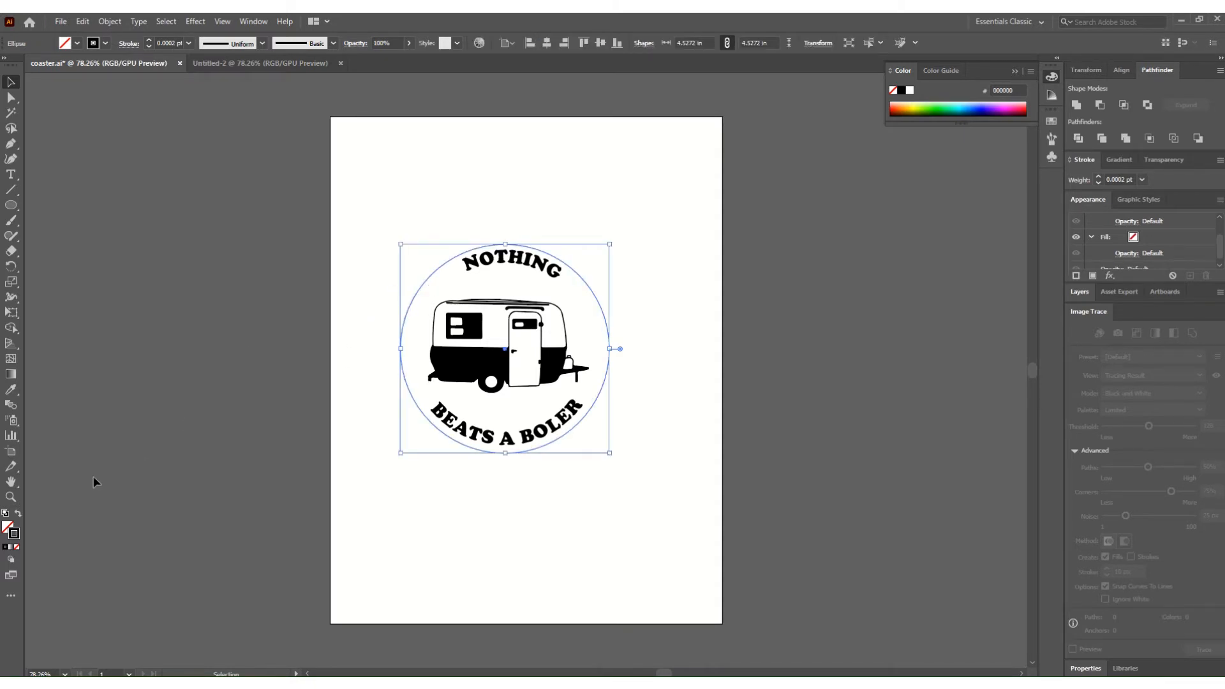
pyautogui.doubleClick(14, 534)
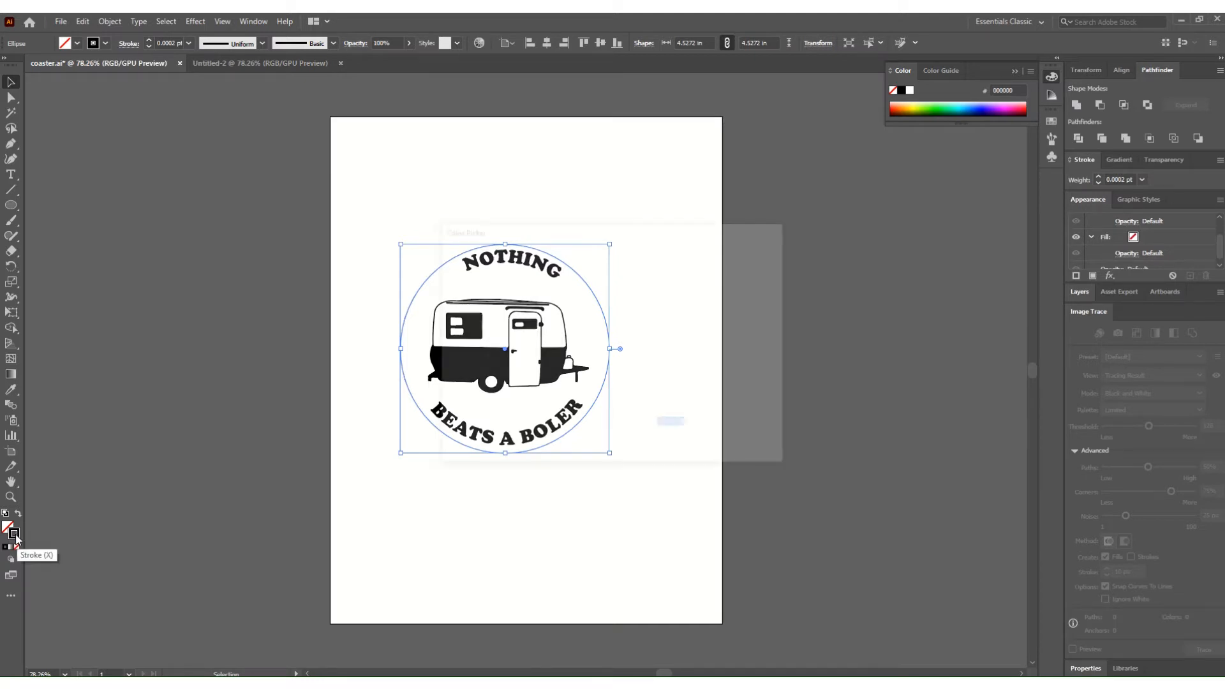
pyautogui.moveTo(676, 240); pyautogui.dragTo(909, 163)
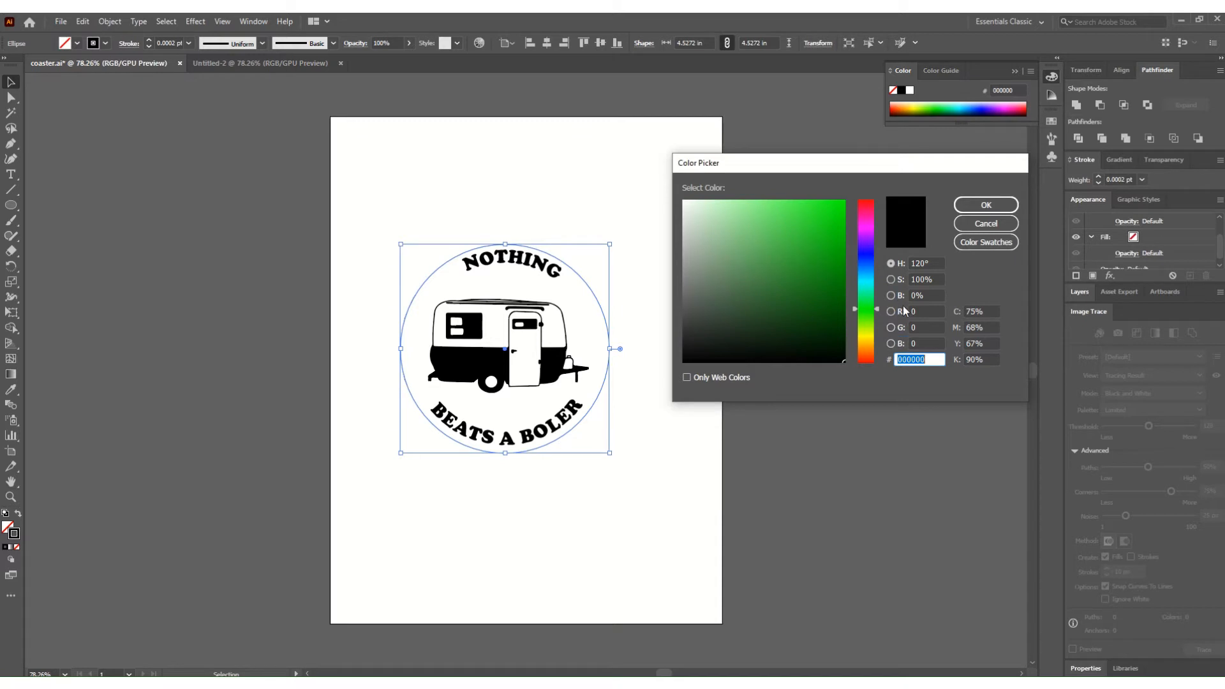
pyautogui.click(924, 310)
pyautogui.press('BackSpace')
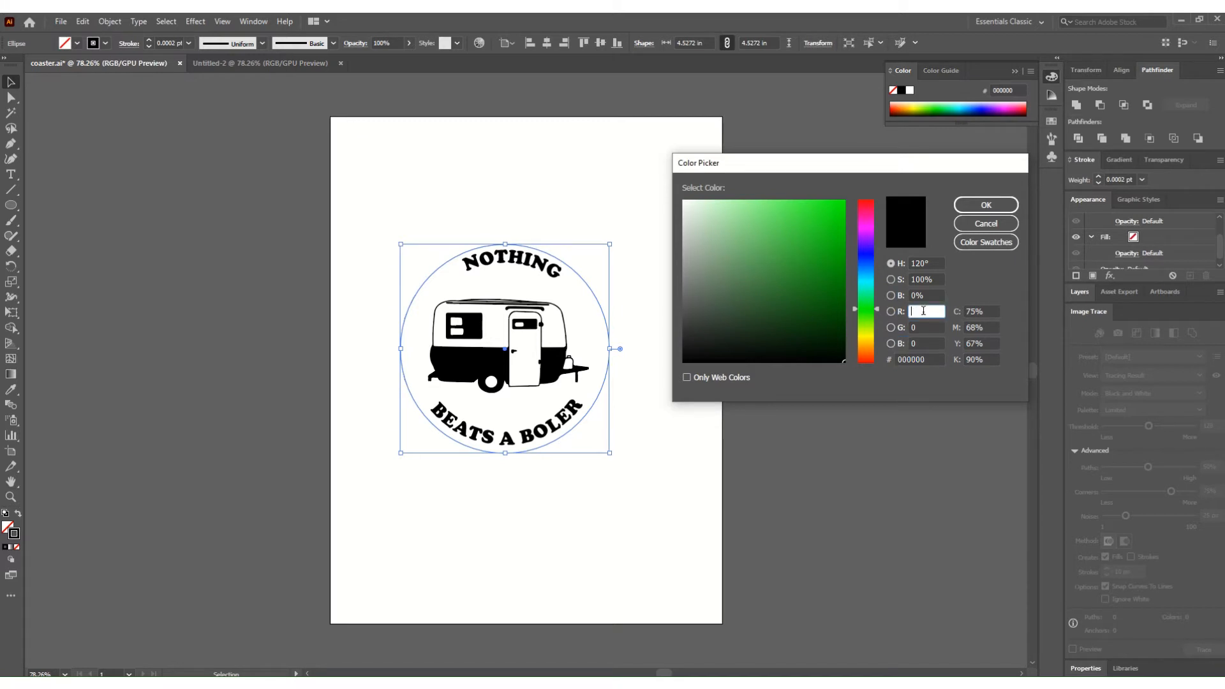
pyautogui.write('255')
pyautogui.click(983, 205)
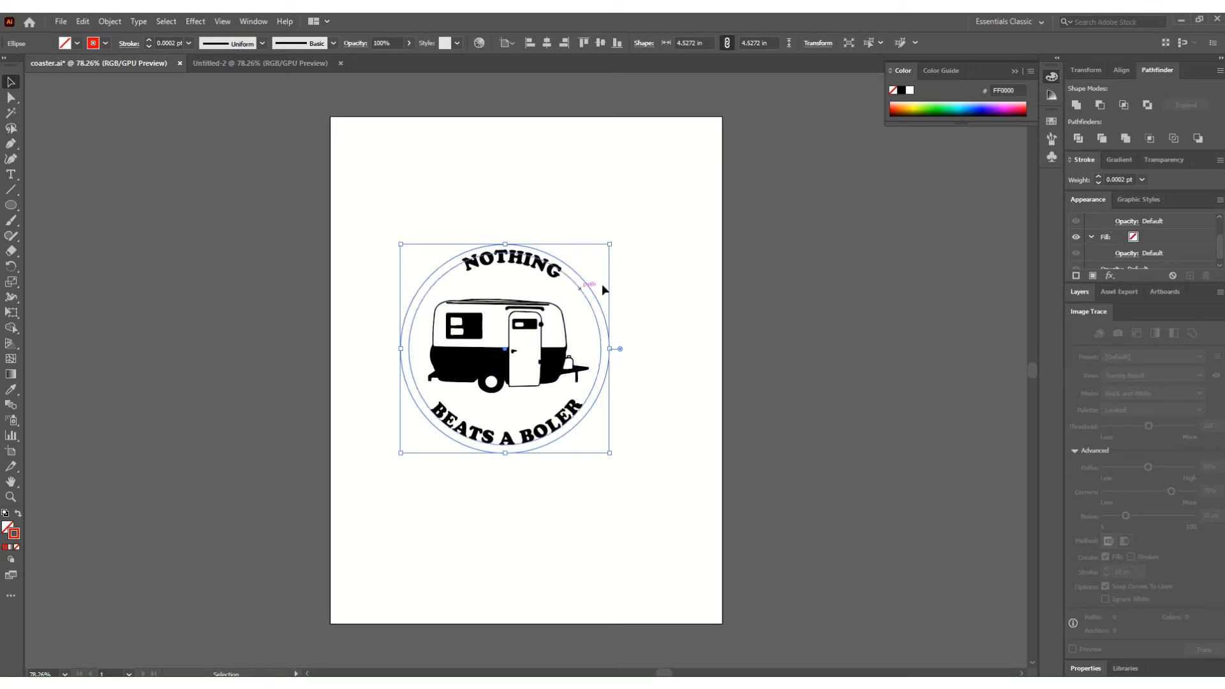
pyautogui.click(638, 278)
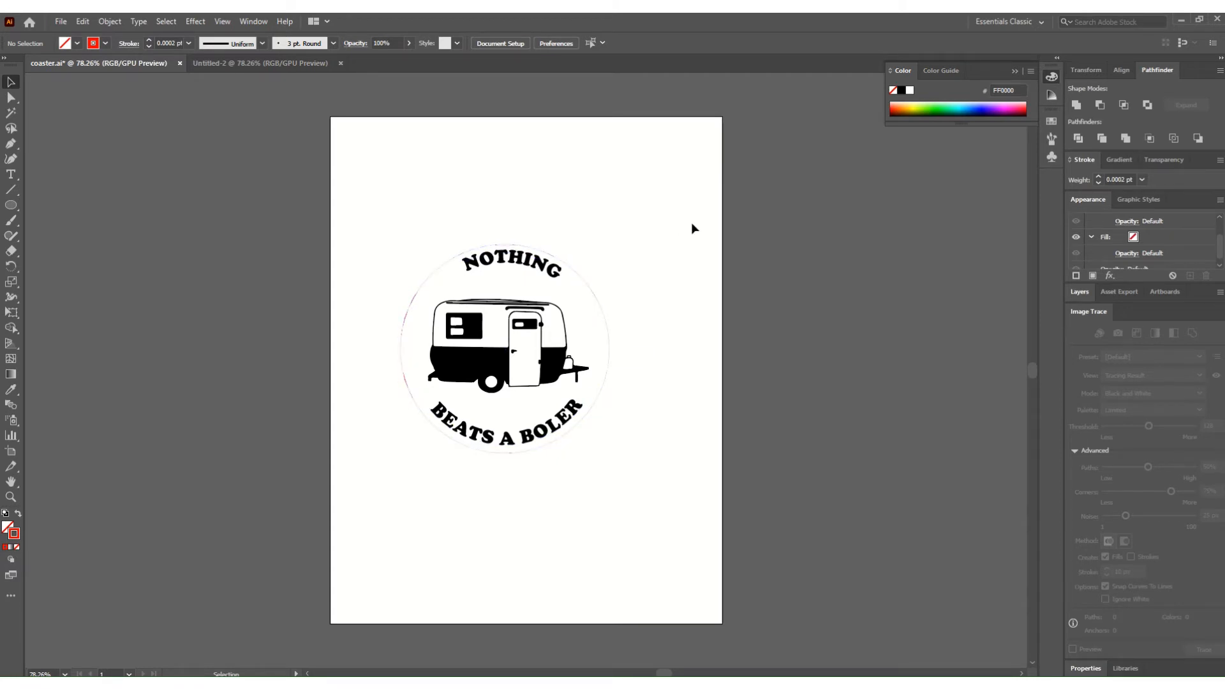
# Step: Change the trailer artwork's fill color to pure blue by setting its RGB blue value to 255
pyautogui.click(490, 365)
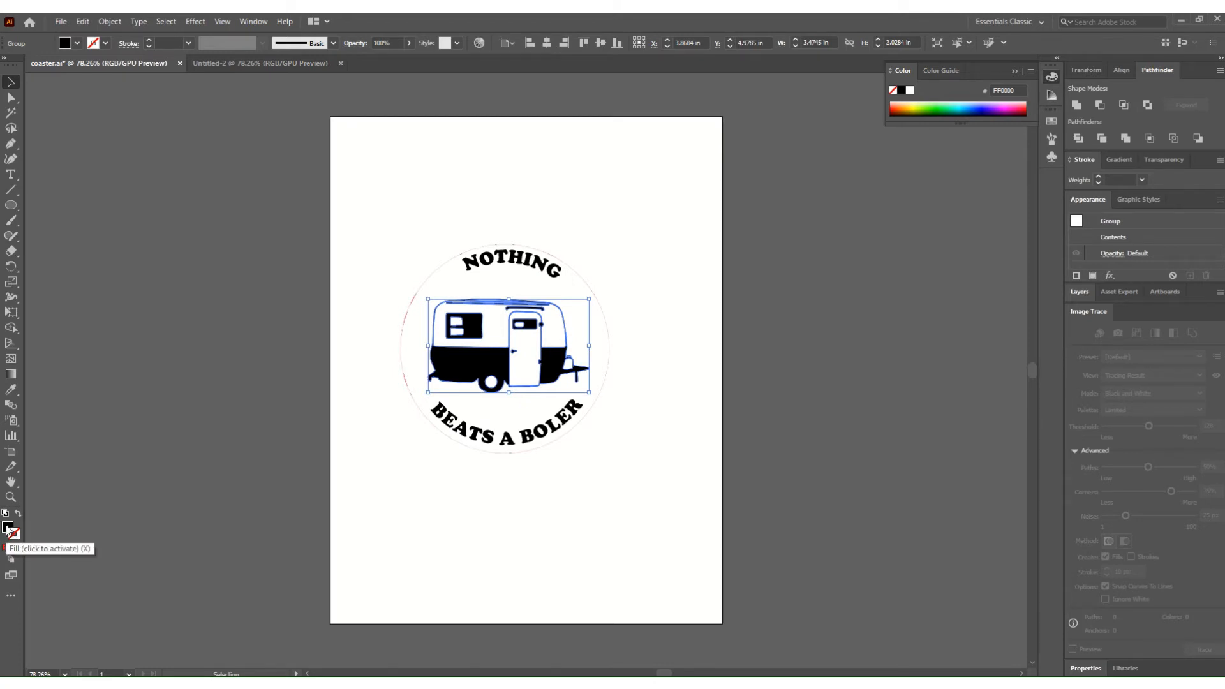
pyautogui.doubleClick(8, 528)
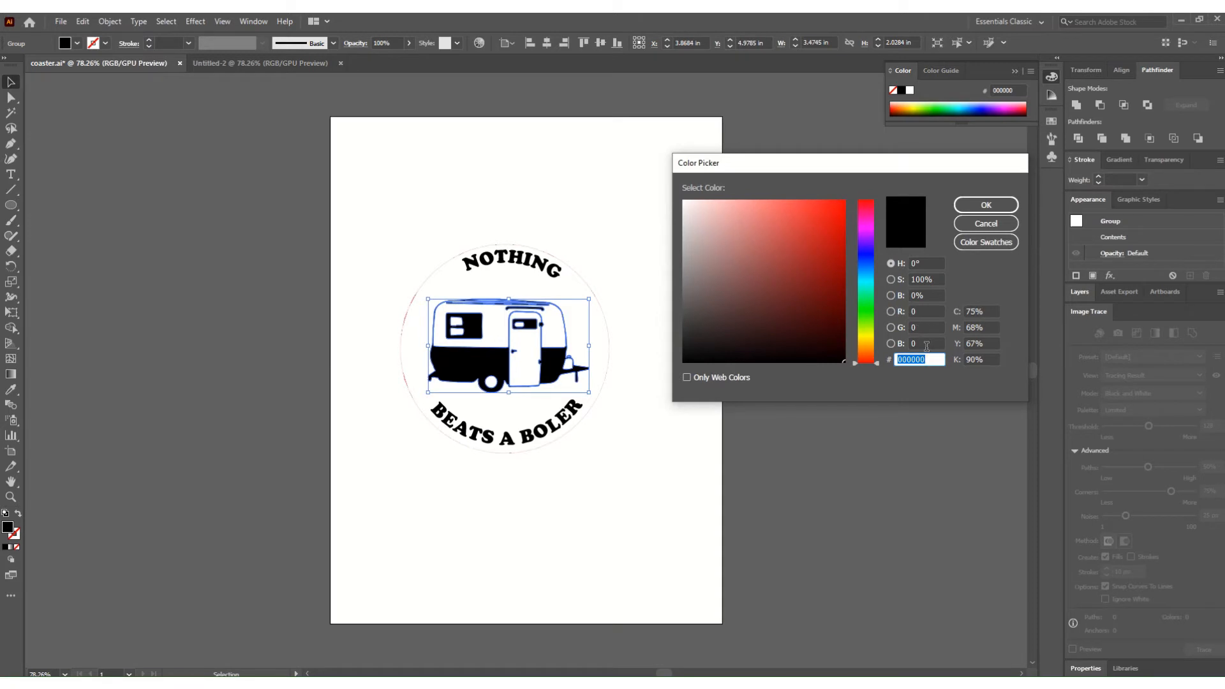
pyautogui.click(919, 344)
pyautogui.write('255')
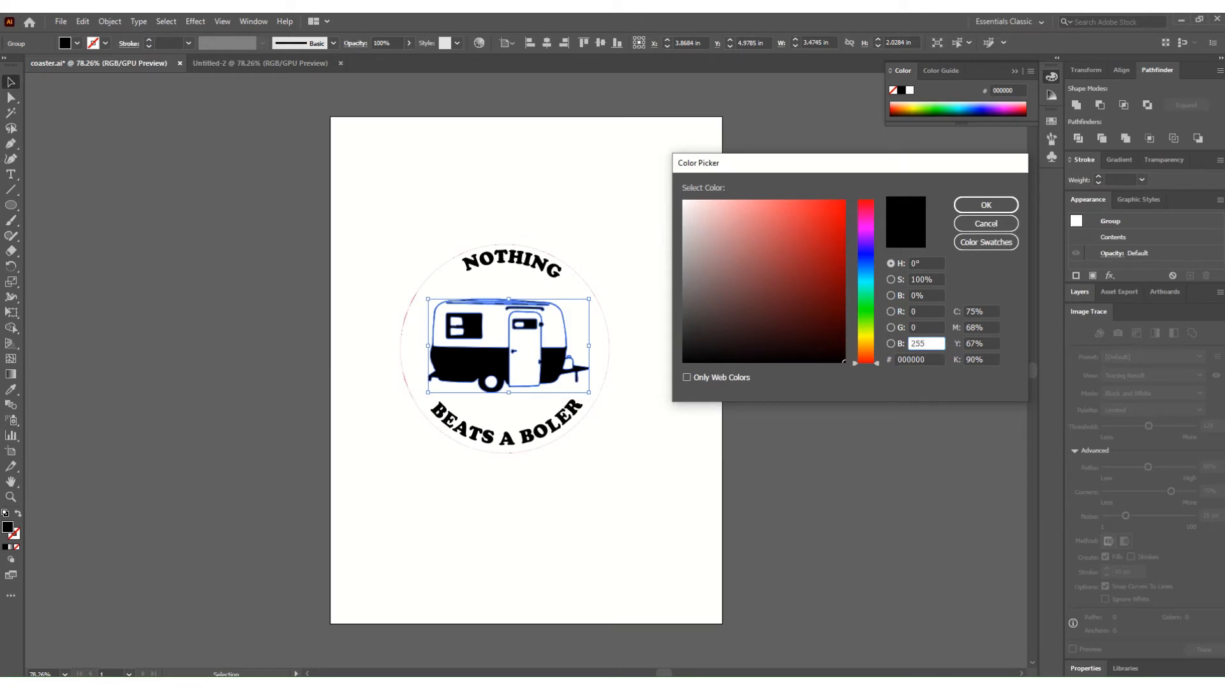
pyautogui.click(1009, 205)
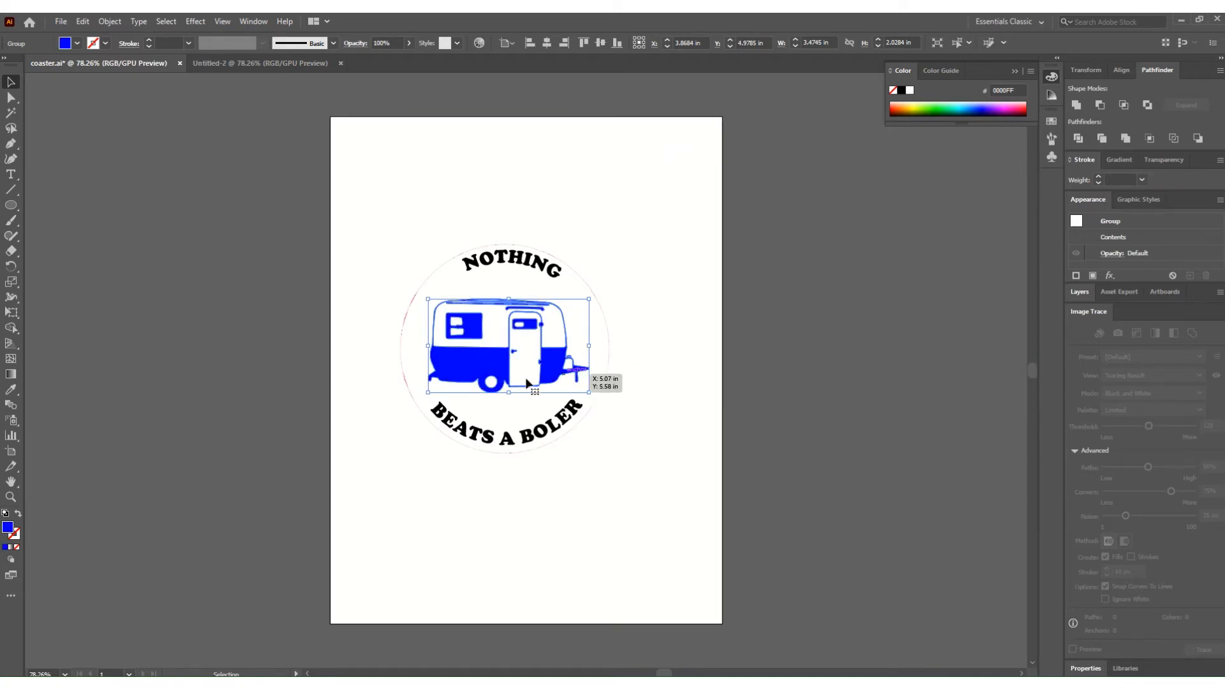
pyautogui.click(634, 296)
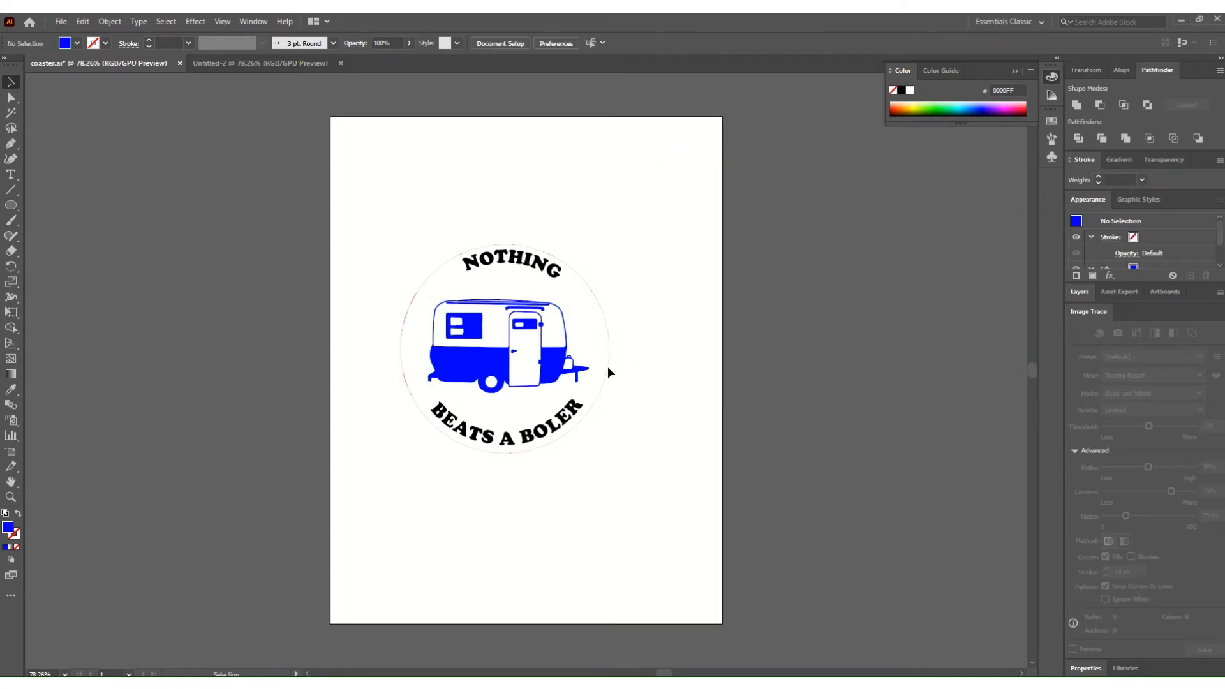
pyautogui.click(17, 538)
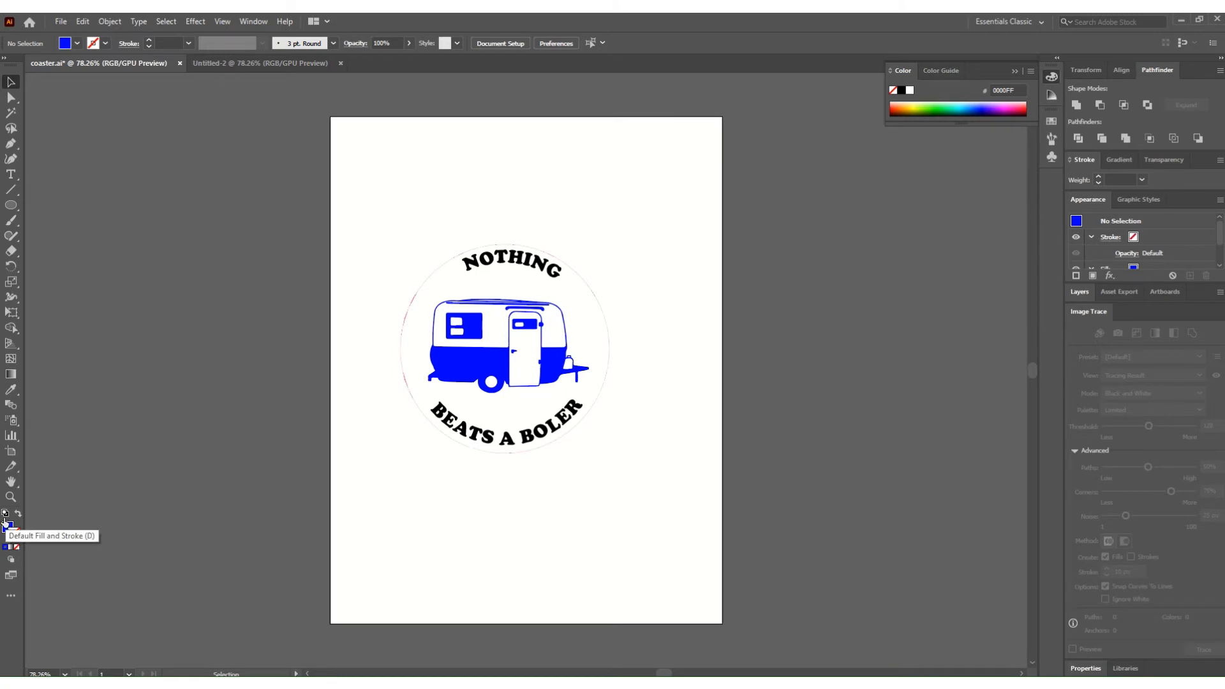
pyautogui.click(7, 527)
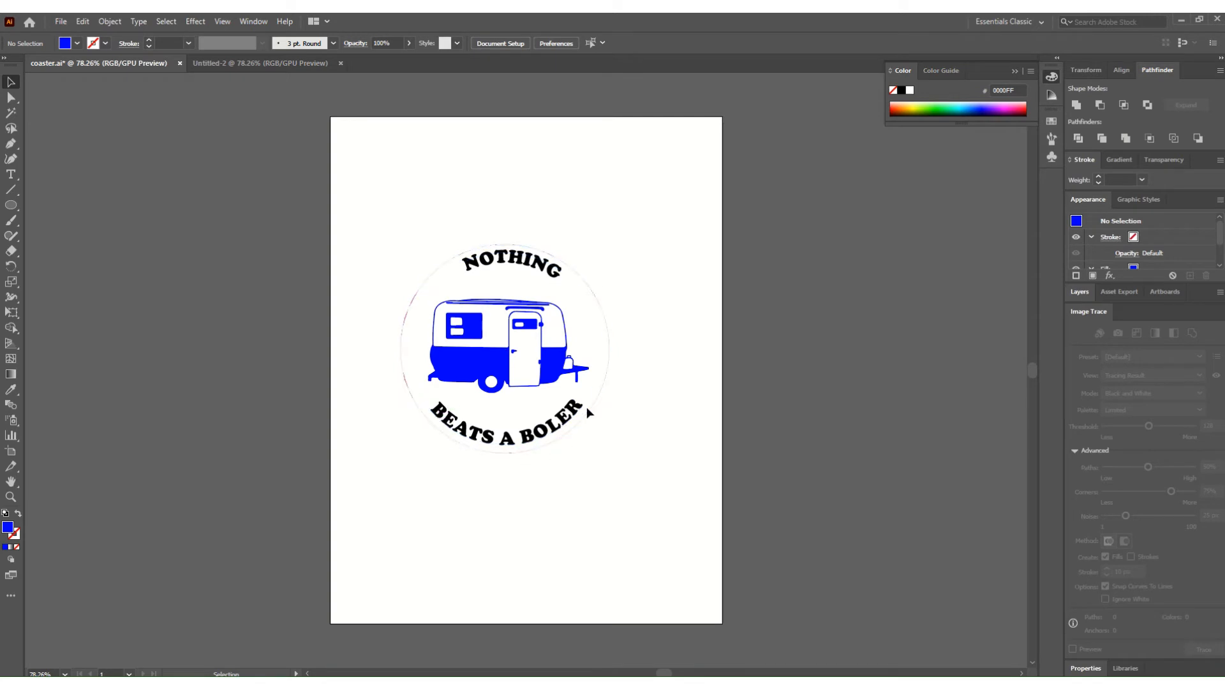
# Step: Convert the curved "BEATS A BOLER" text to outlines and inspect the letter shapes up close
pyautogui.click(479, 436)
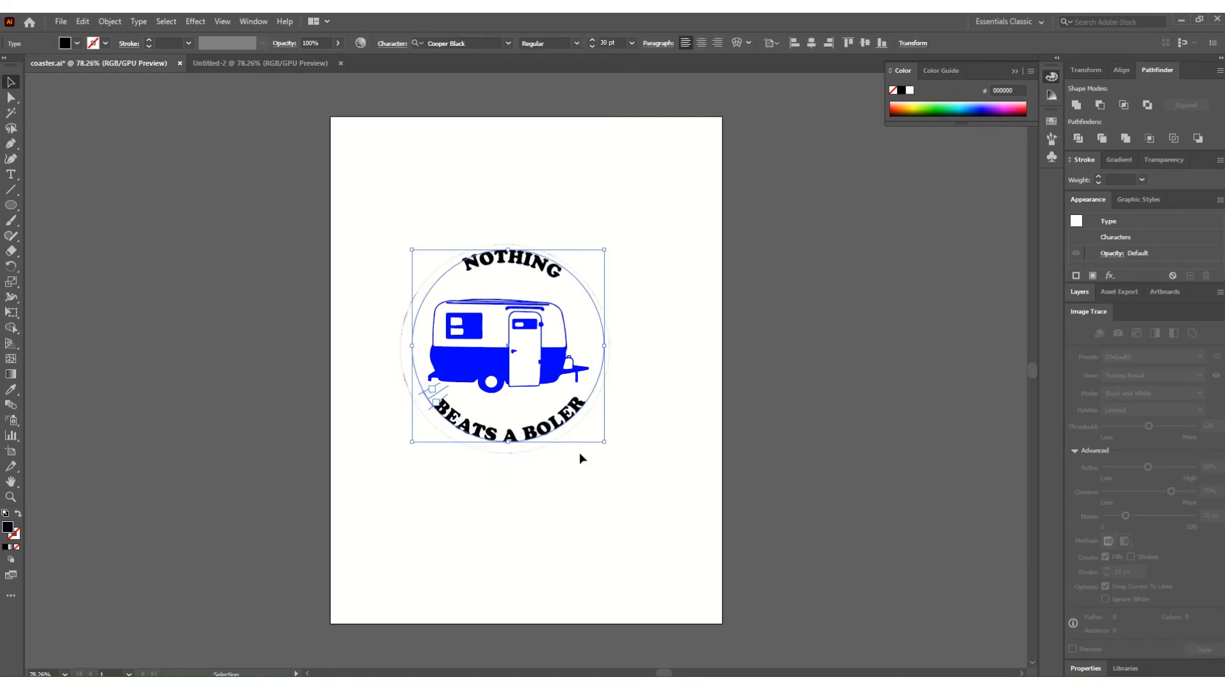
pyautogui.moveTo(489, 435); pyautogui.dragTo(463, 430)
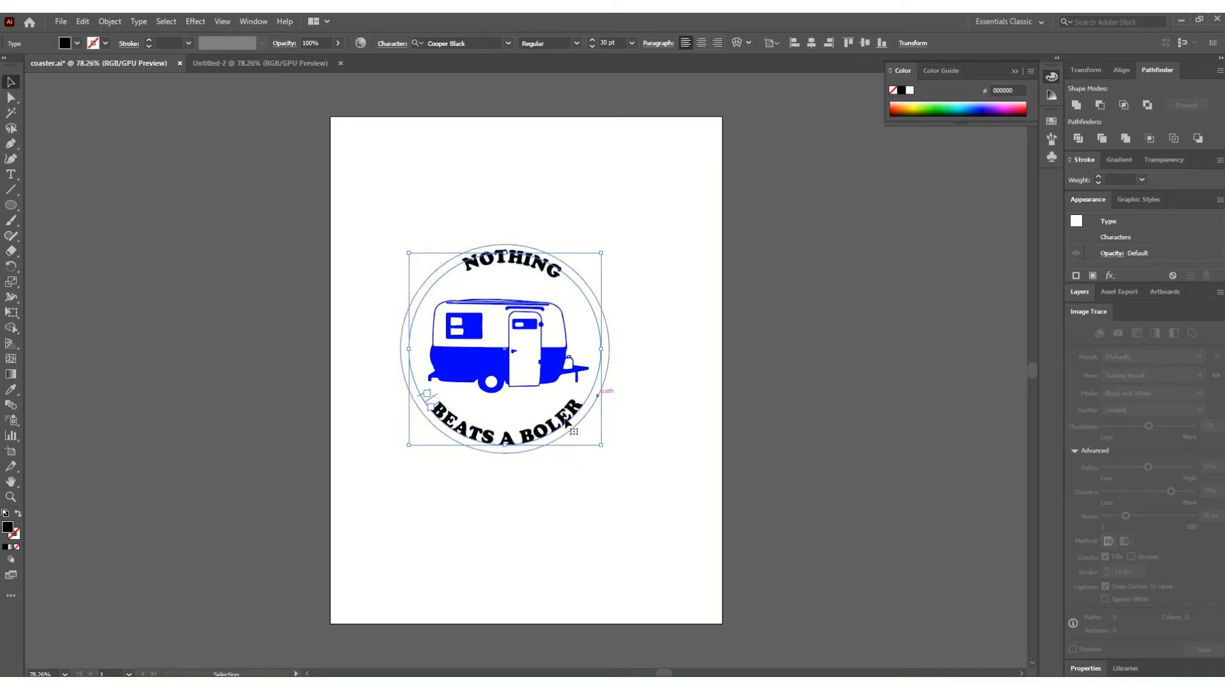
pyautogui.click(139, 22)
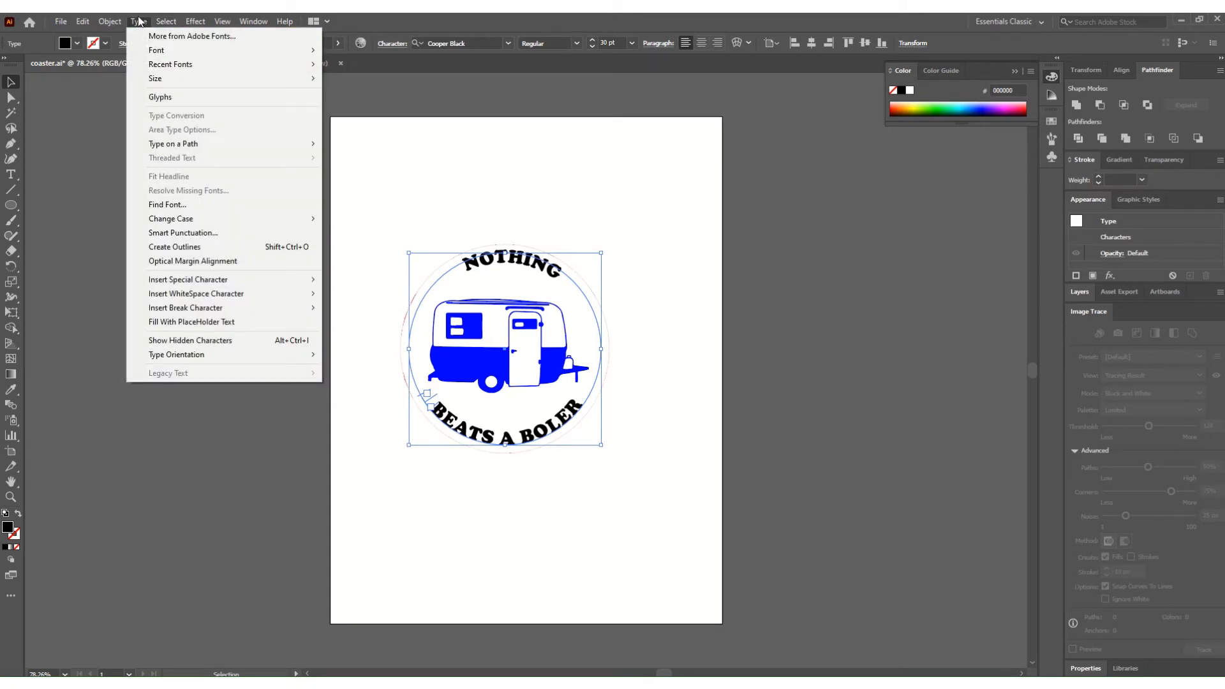
pyautogui.click(165, 249)
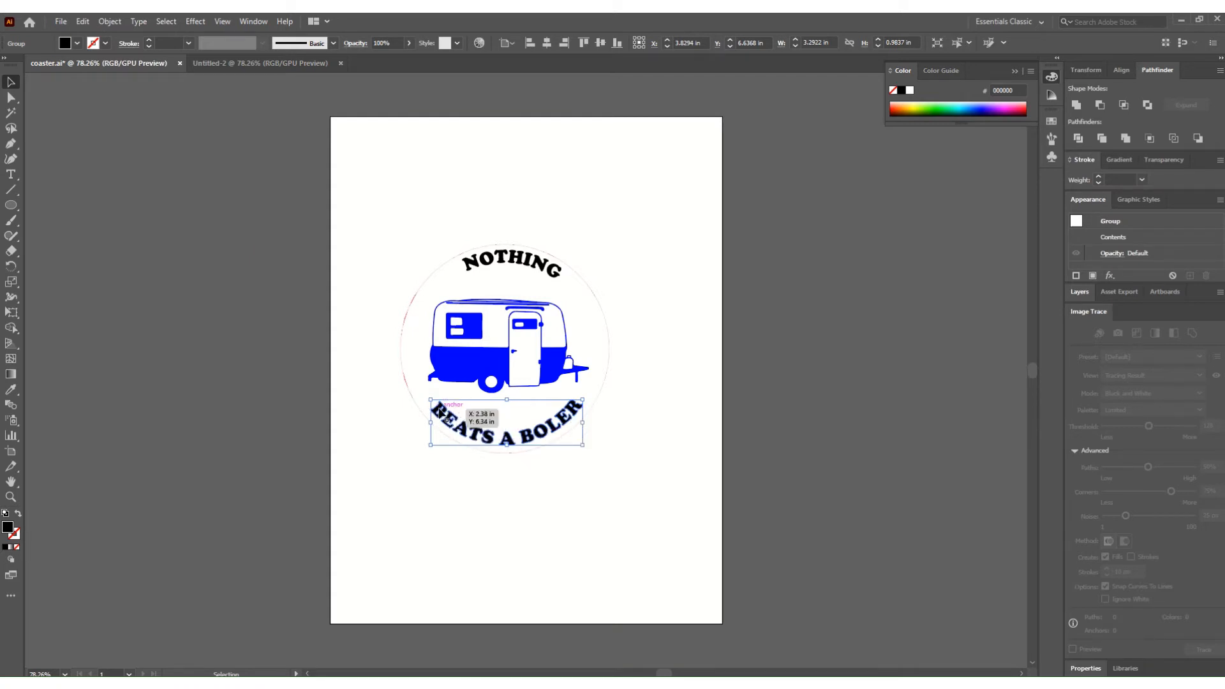
pyautogui.scroll(5, 440, 412)
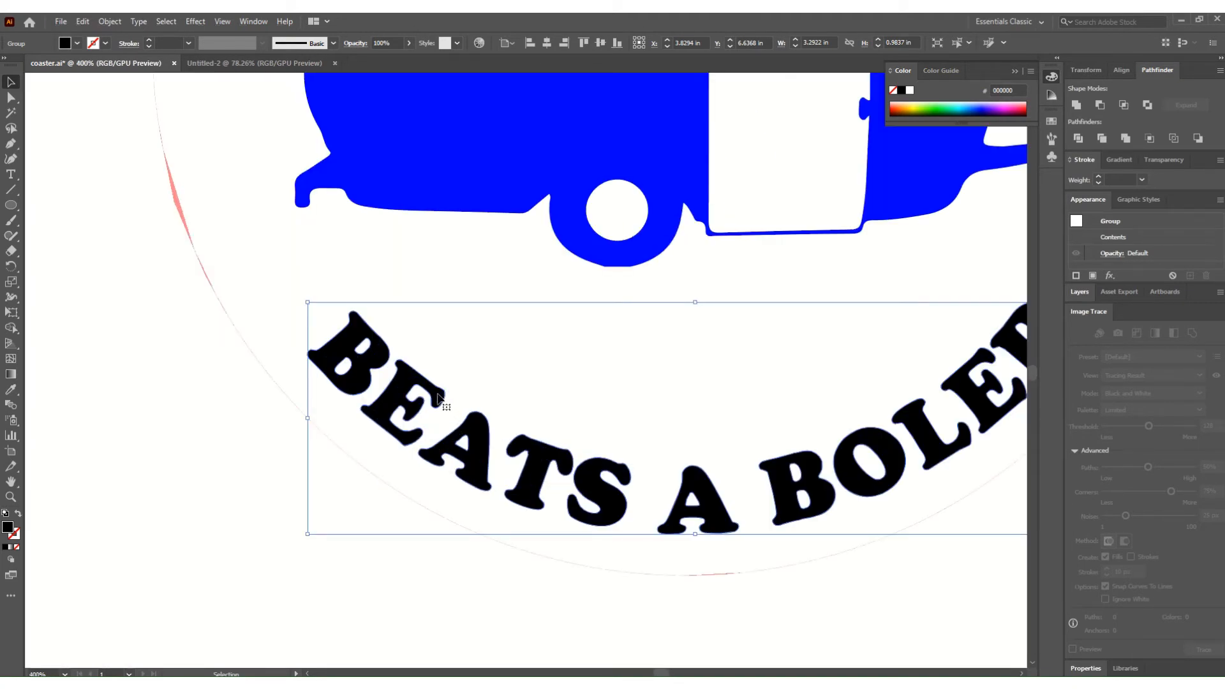
pyautogui.scroll(-4, 492, 458)
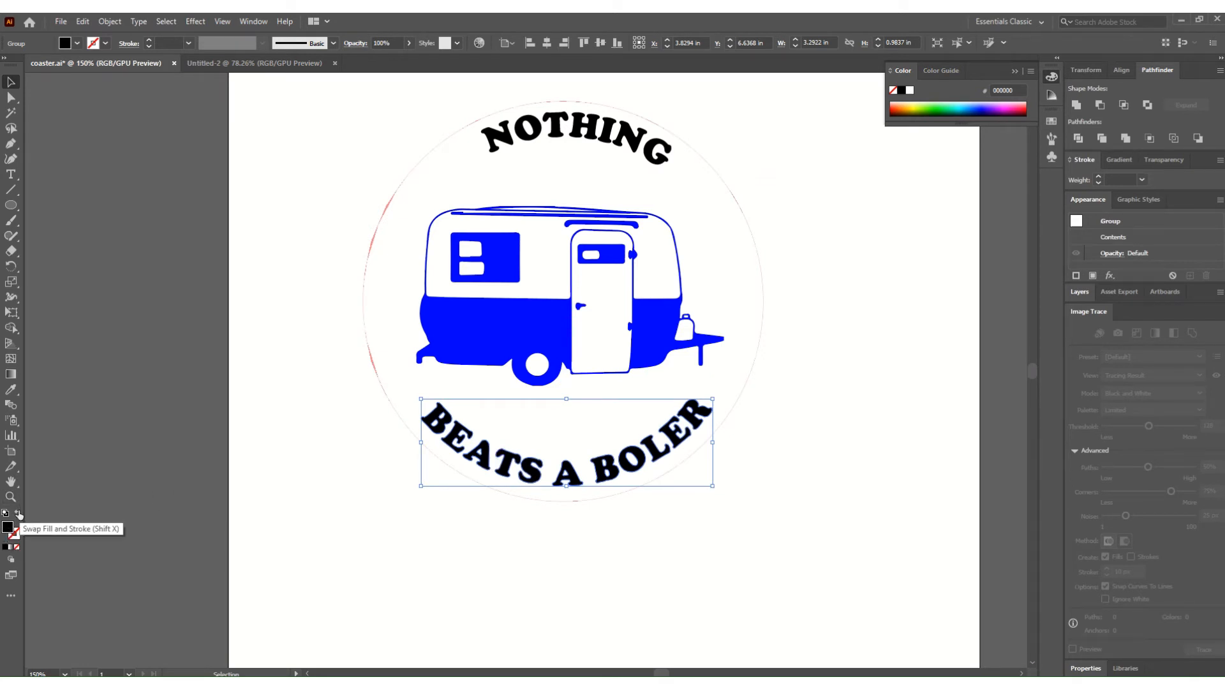
# Step: Swap the fill and stroke of the outlined "BEATS A BOLER" lettering and swap them back
pyautogui.click(17, 514)
pyautogui.click(14, 534)
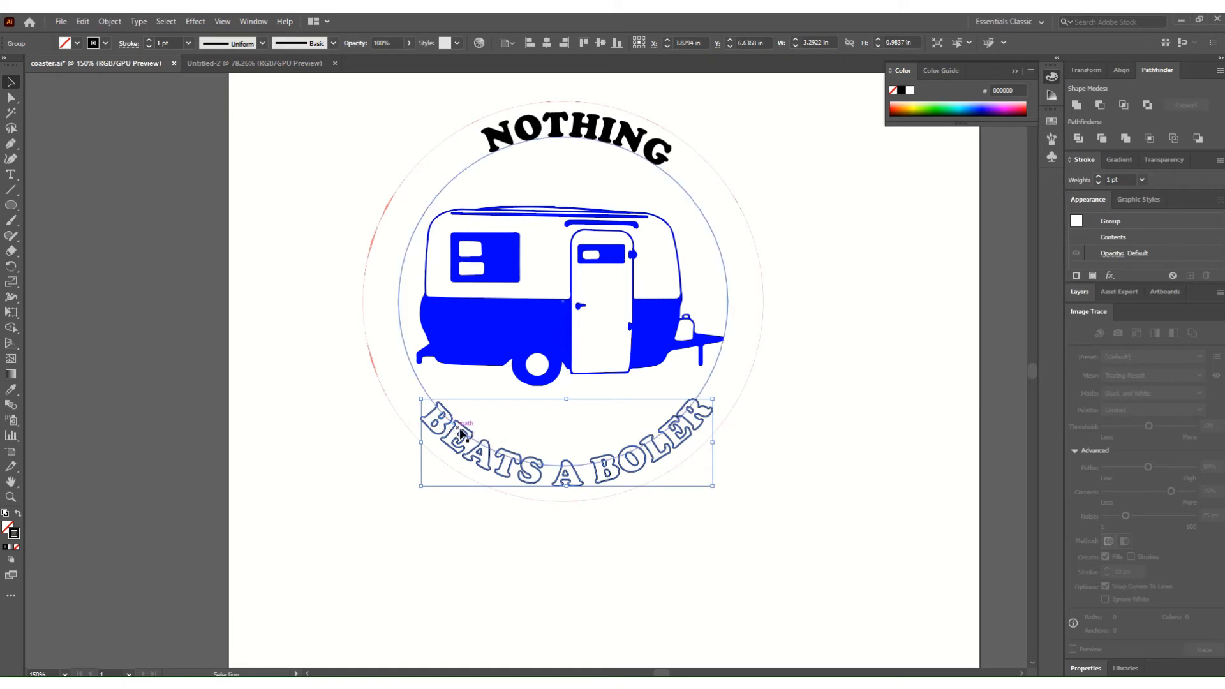
pyautogui.hotkey('shift', 'x')
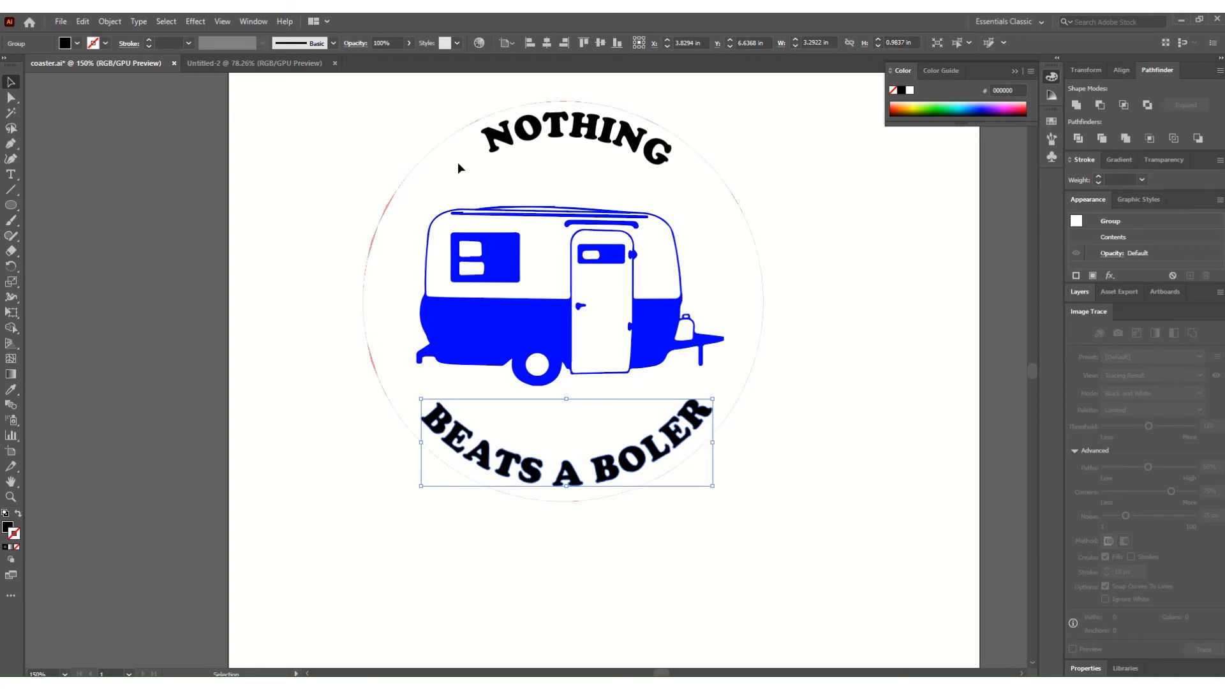
# Step: Add the curved "NOTHING" text to the selected "BEATS A BOLER" lettering and set their fill to pure blue with an RGB blue value of 255
pyautogui.keyDown('shift'); pyautogui.click(570, 131); pyautogui.keyUp('shift')
pyautogui.keyDown('shift'); pyautogui.click(557, 121); pyautogui.keyUp('shift')
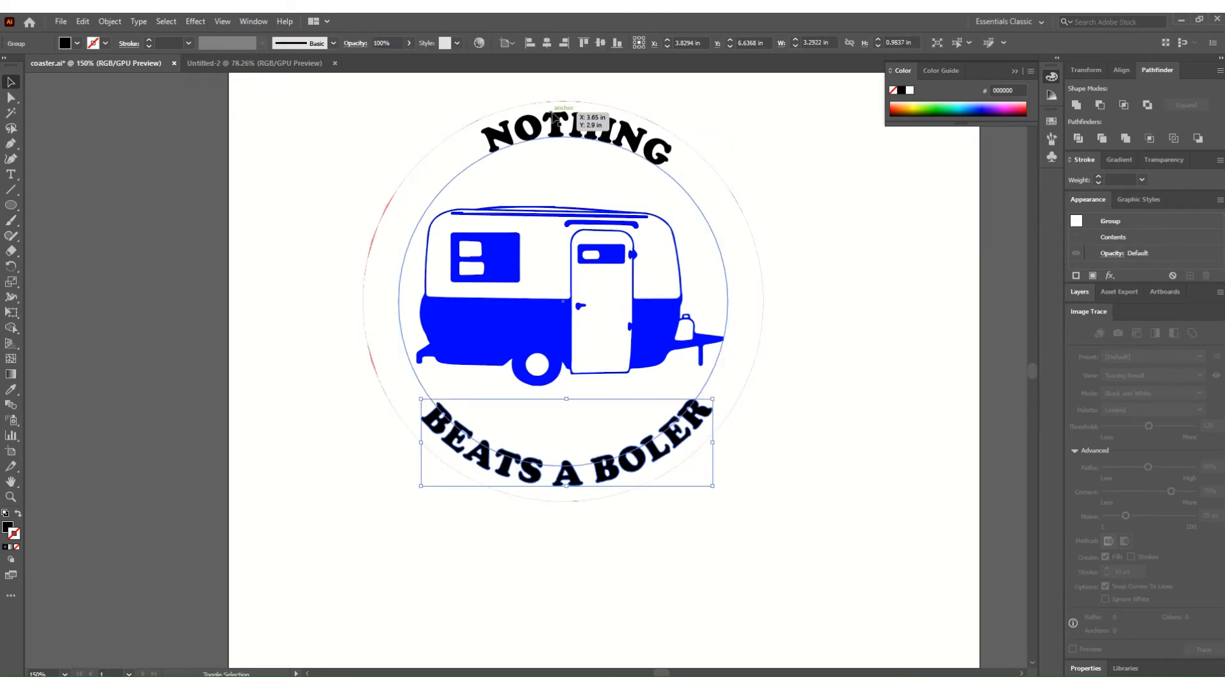
pyautogui.keyDown('shift'); pyautogui.click(552, 114); pyautogui.keyUp('shift')
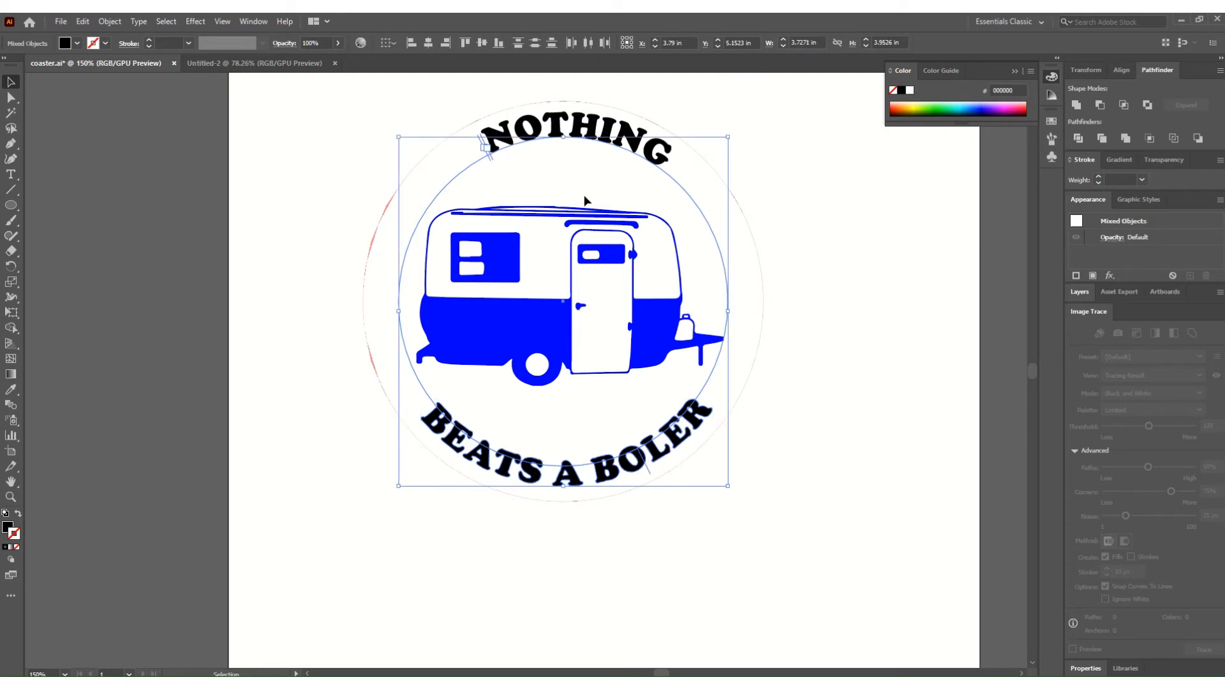
pyautogui.doubleClick(8, 527)
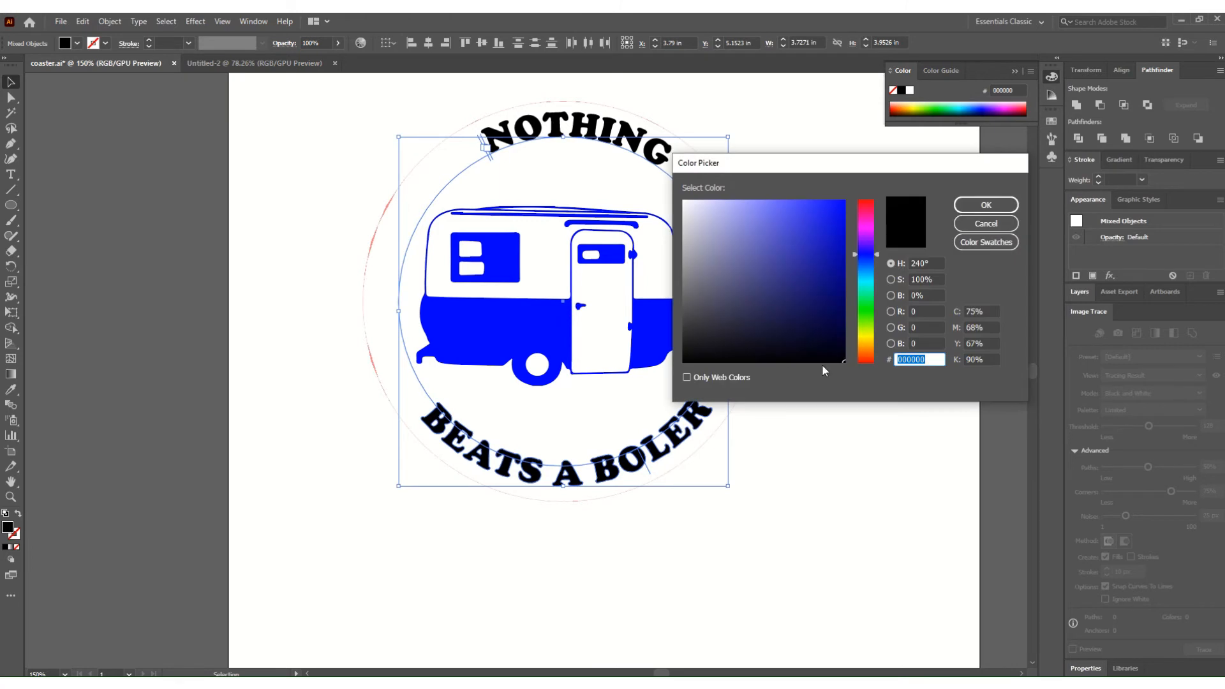
pyautogui.click(919, 311)
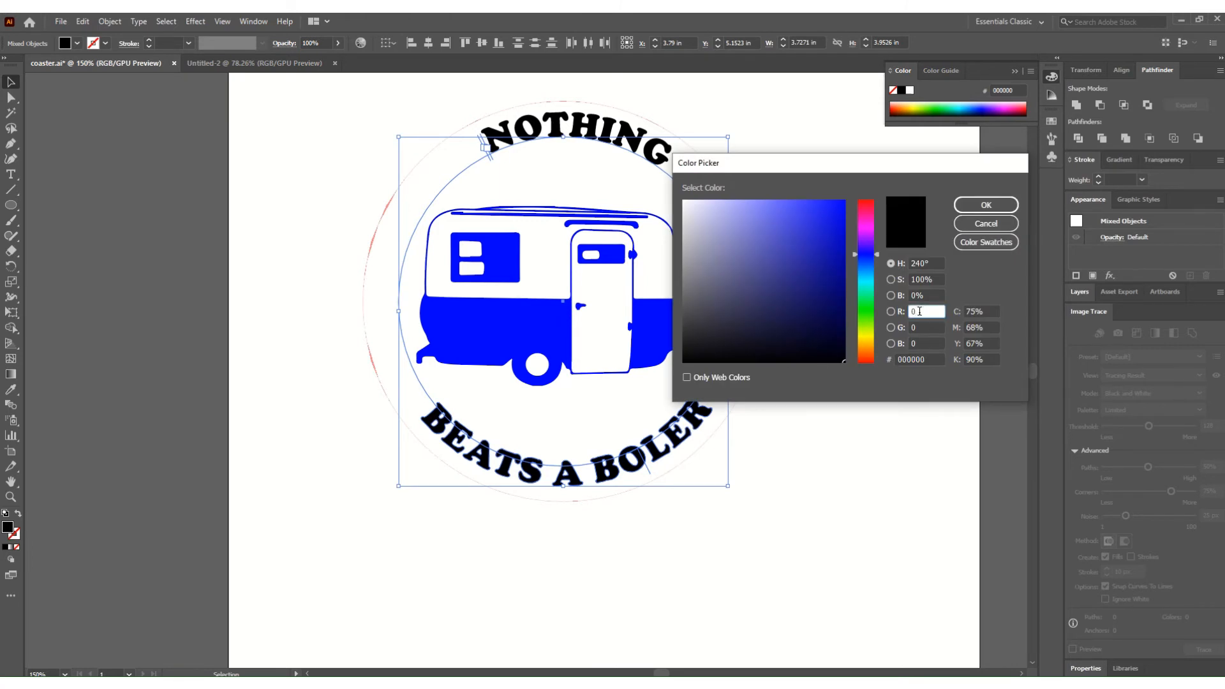
pyautogui.click(923, 344)
pyautogui.press('BackSpace')
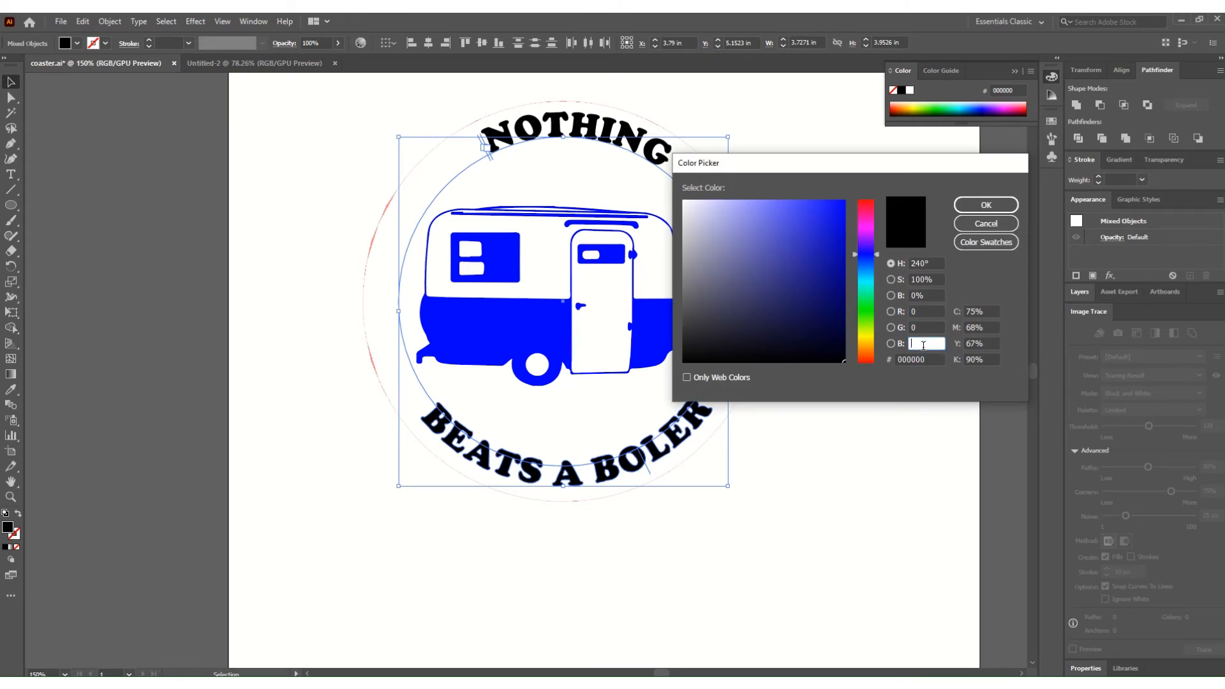
pyautogui.write('255')
pyautogui.click(997, 201)
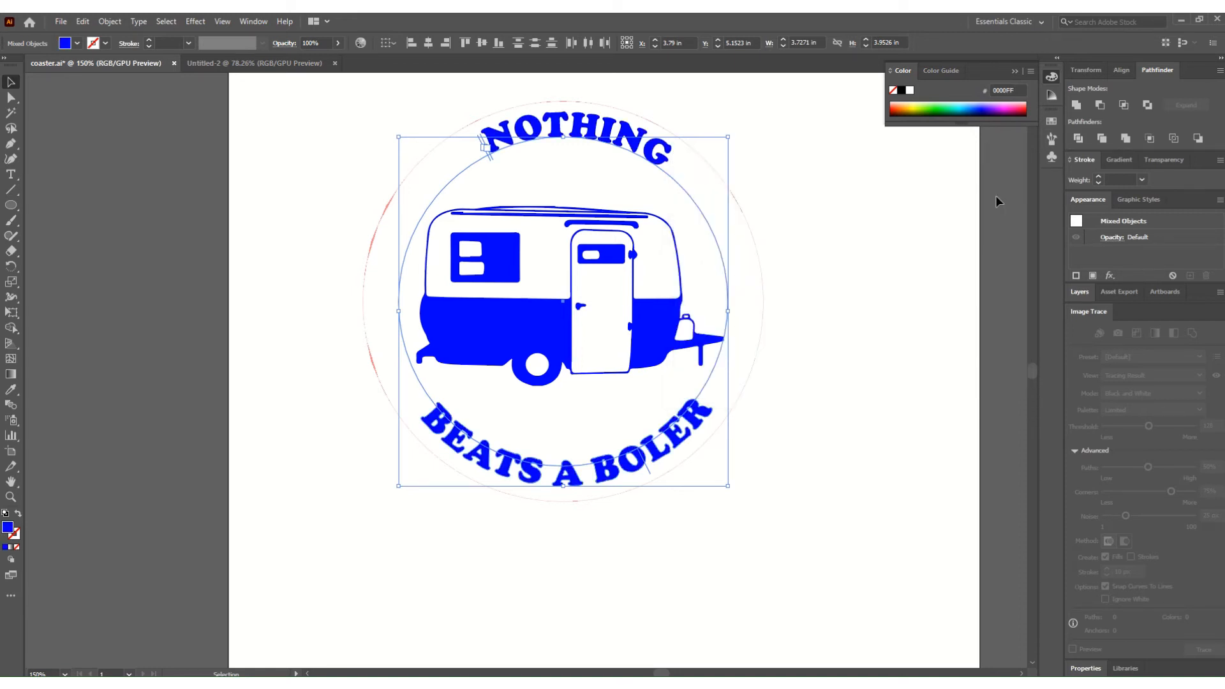
# Step: Deselect the artwork and check which color model is active in the color options
pyautogui.click(877, 306)
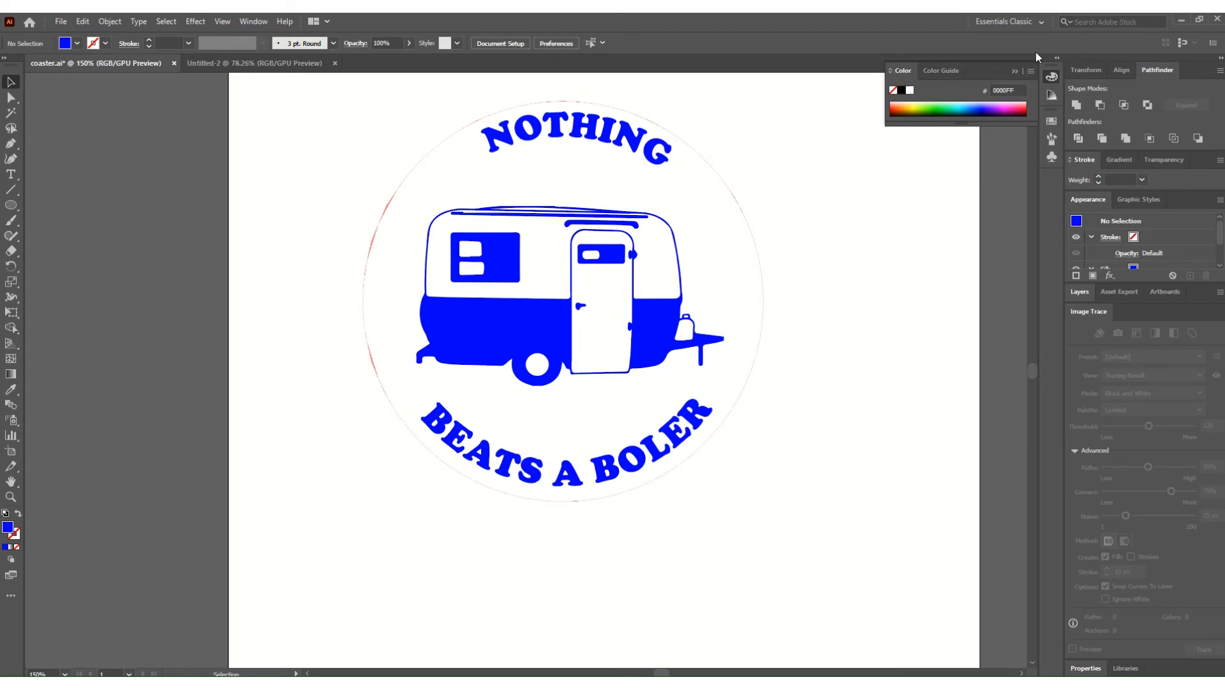
pyautogui.click(1032, 72)
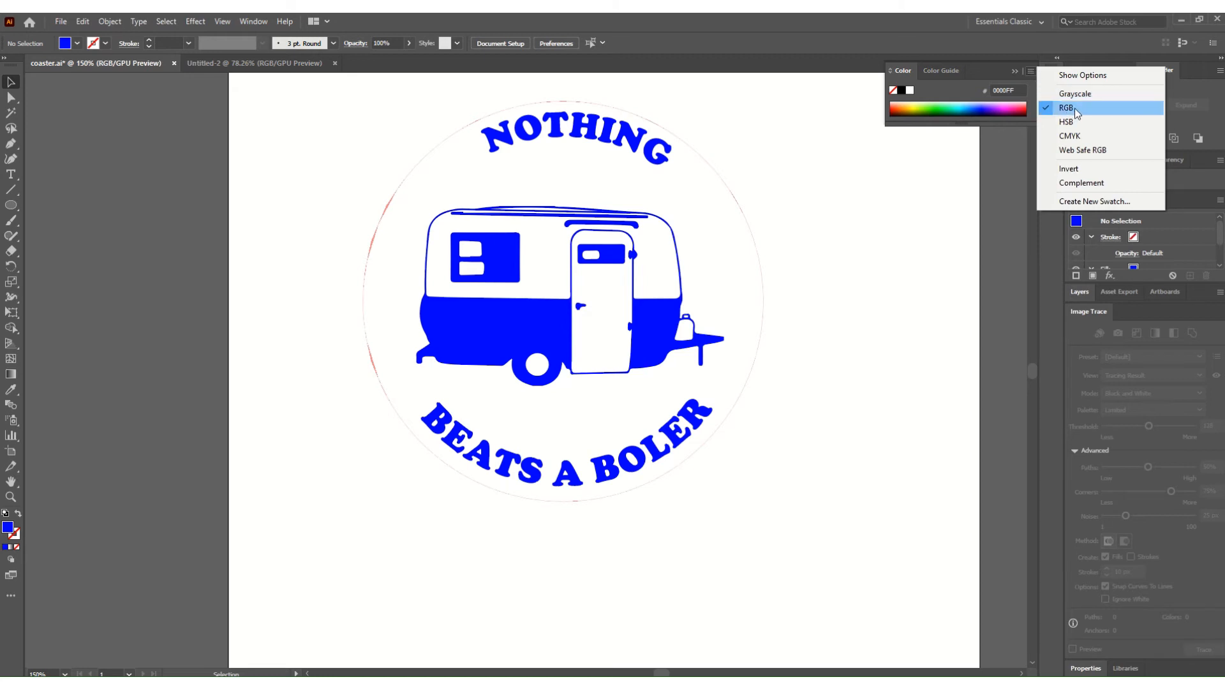
pyautogui.click(938, 222)
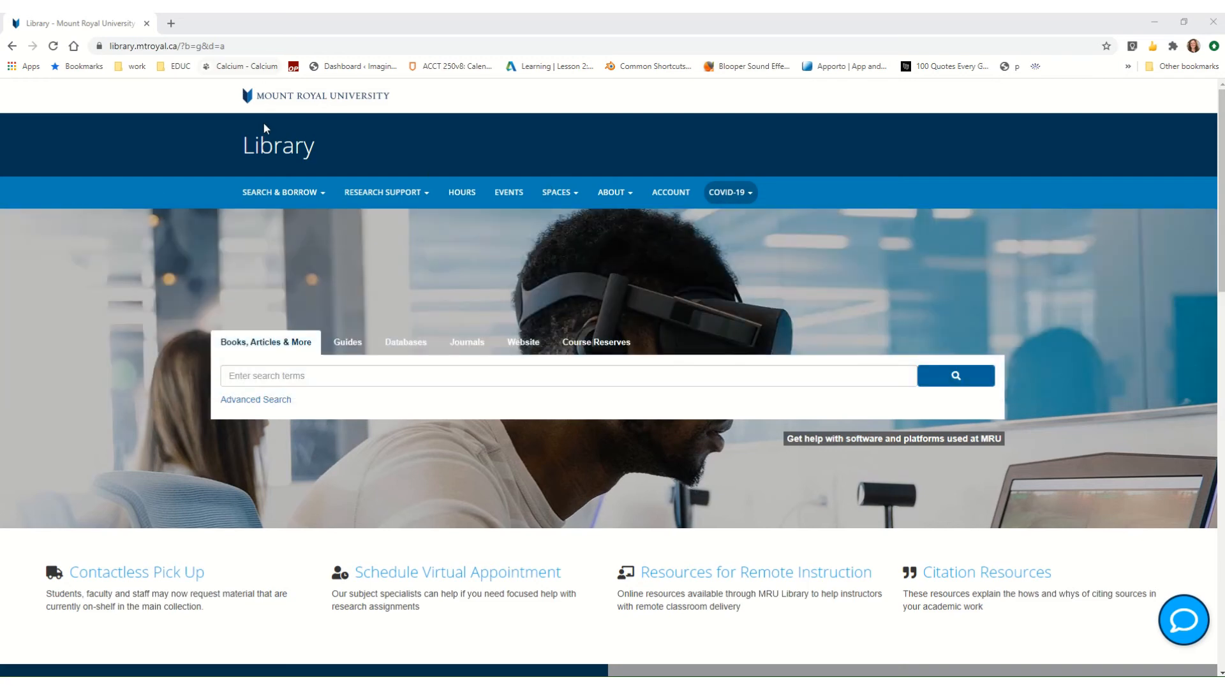
# Step: In the web browser, go to the library's Maker Studio page and open its laser cutter file submission form
pyautogui.moveTo(561, 200)
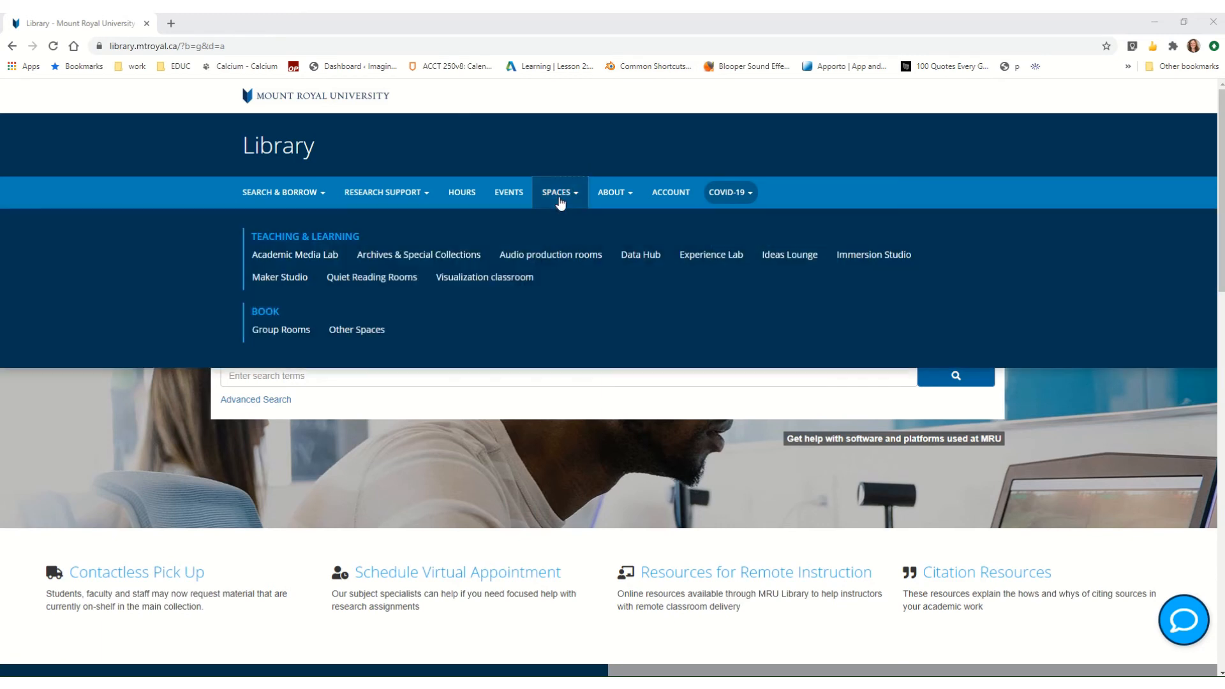
pyautogui.click(283, 279)
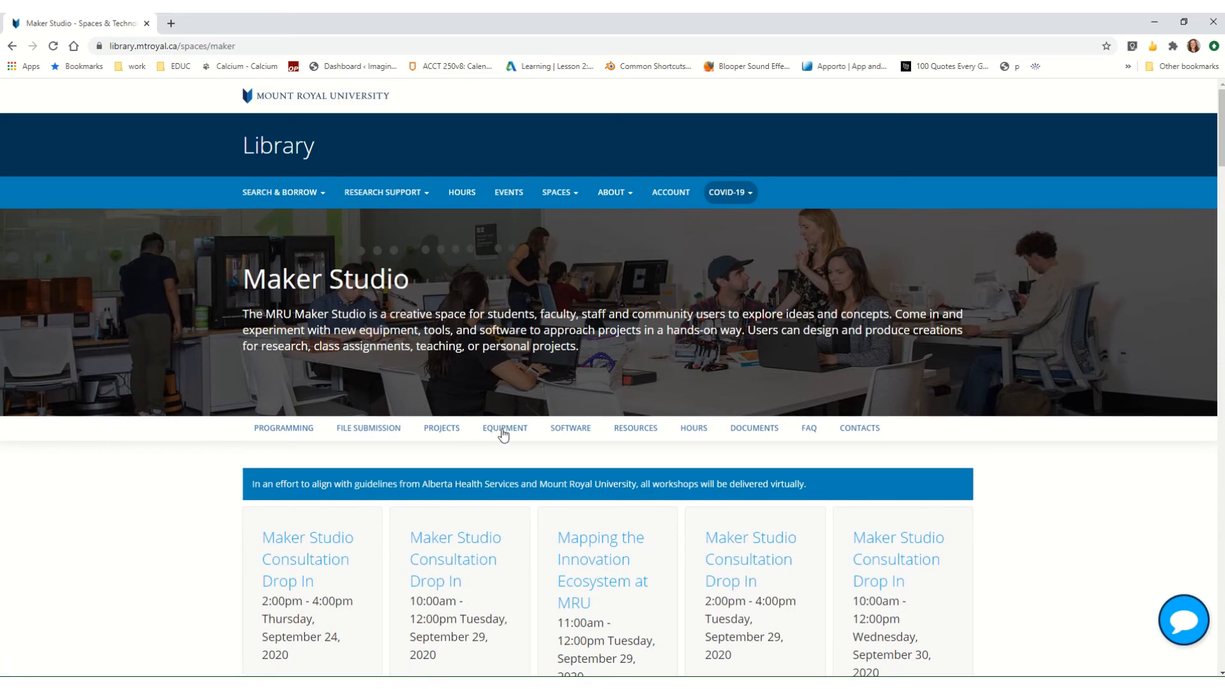
pyautogui.click(378, 429)
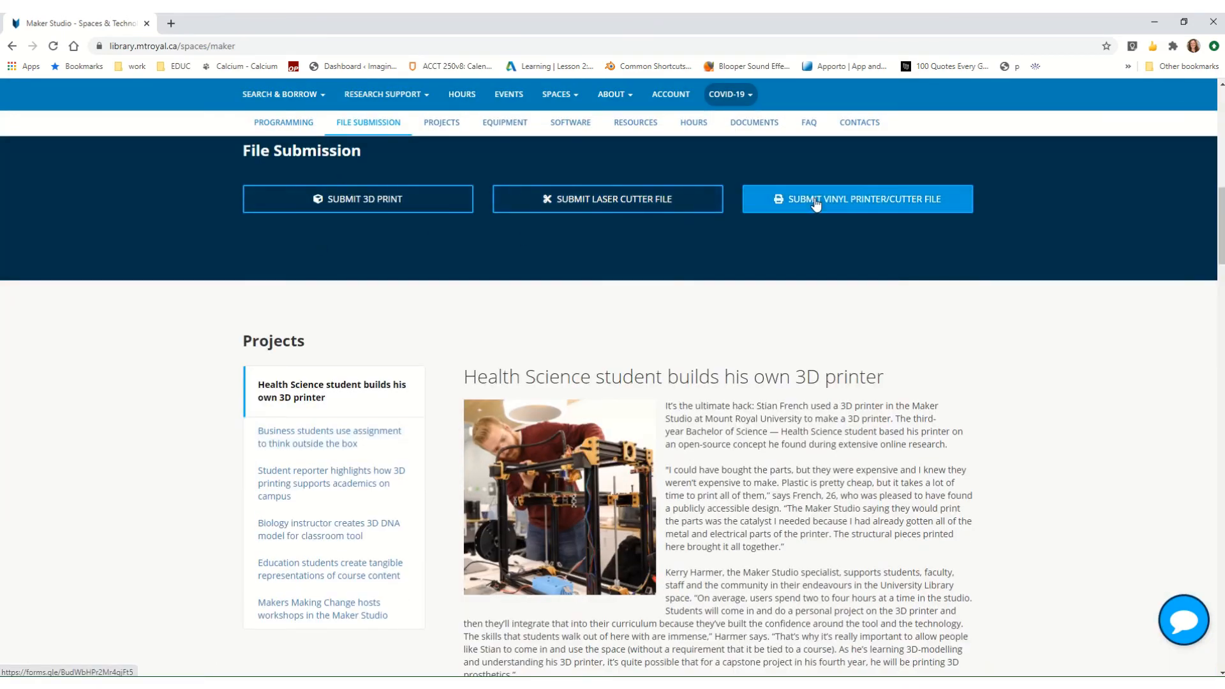
pyautogui.click(603, 203)
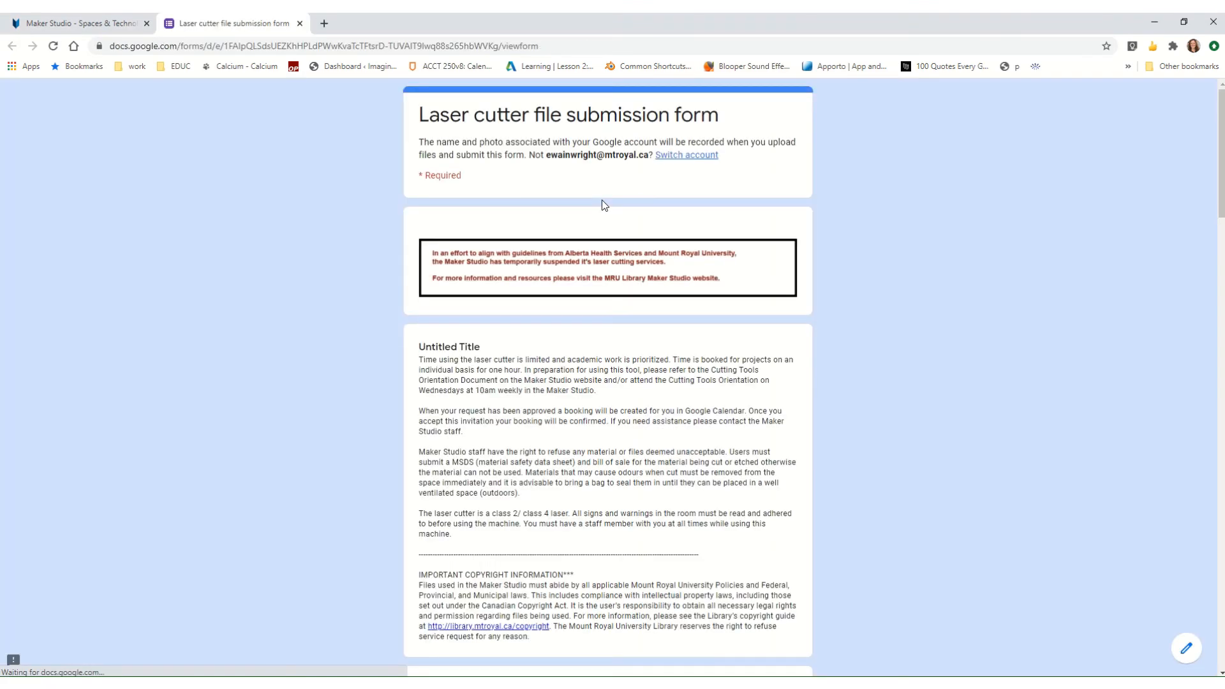
# Step: Review the form's booking and copyright instructions, contact fields, user category, project type and course code questions
pyautogui.scroll(-4, 602, 203)
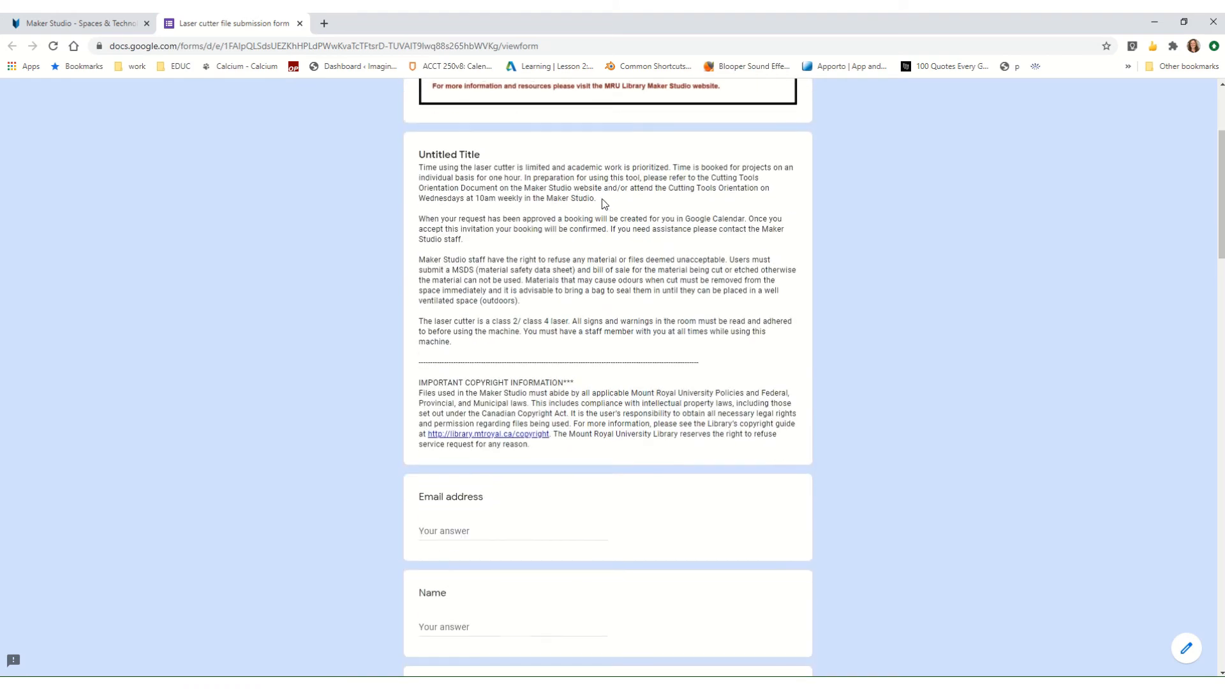
pyautogui.scroll(-2, 604, 203)
pyautogui.scroll(3, 601, 199)
pyautogui.scroll(-3, 495, 236)
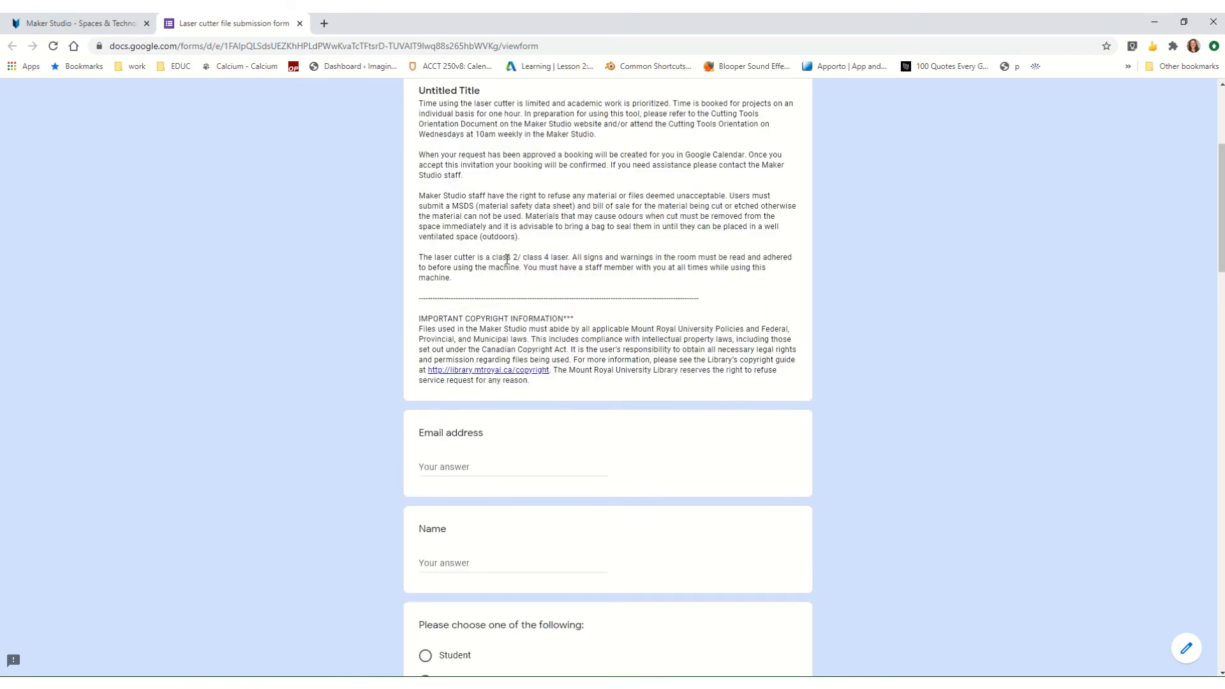
pyautogui.scroll(-1, 507, 265)
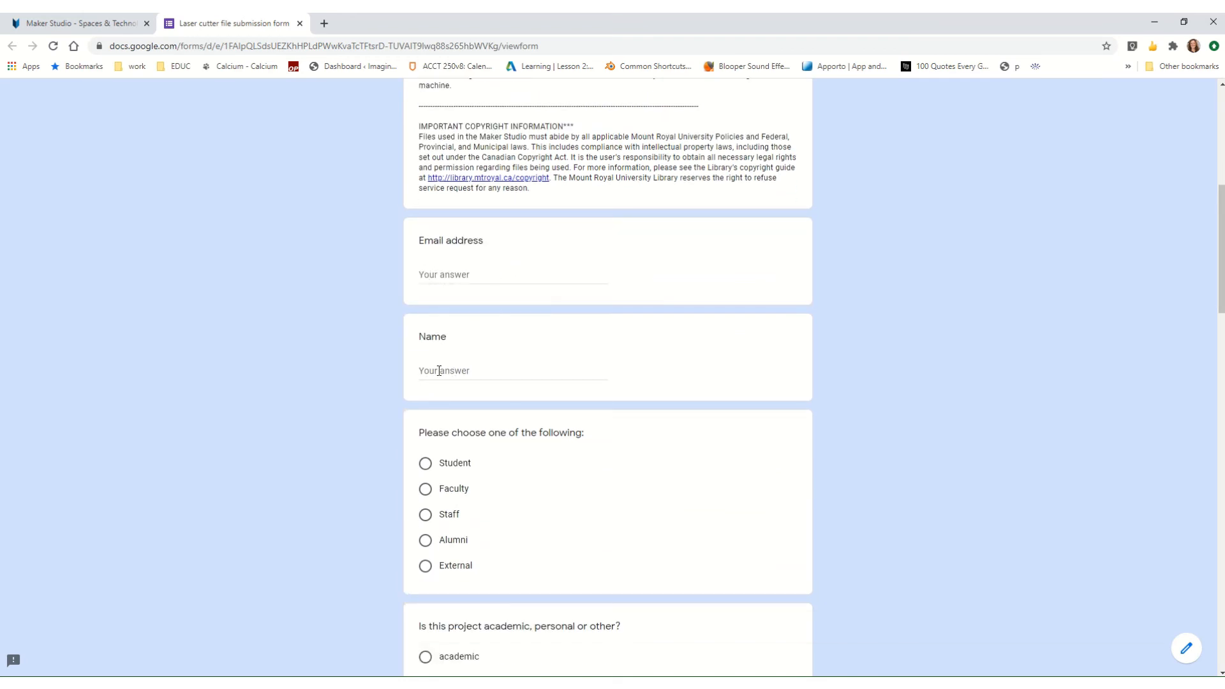
pyautogui.scroll(-2, 543, 446)
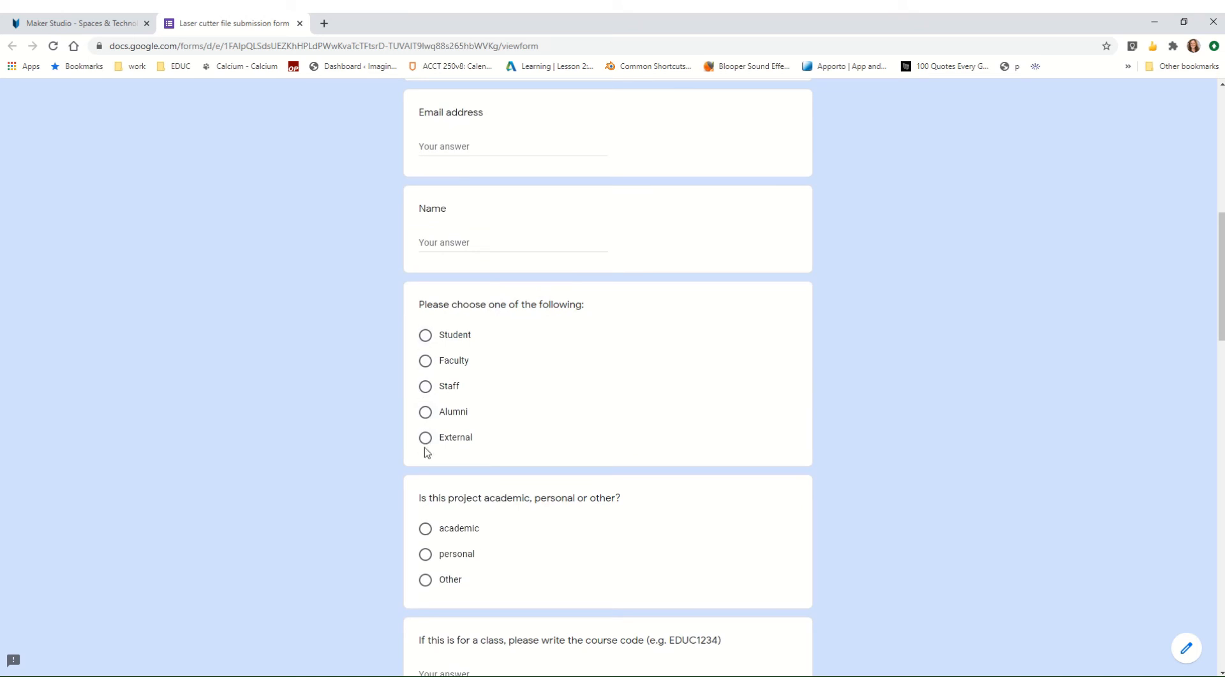
pyautogui.scroll(-2, 493, 375)
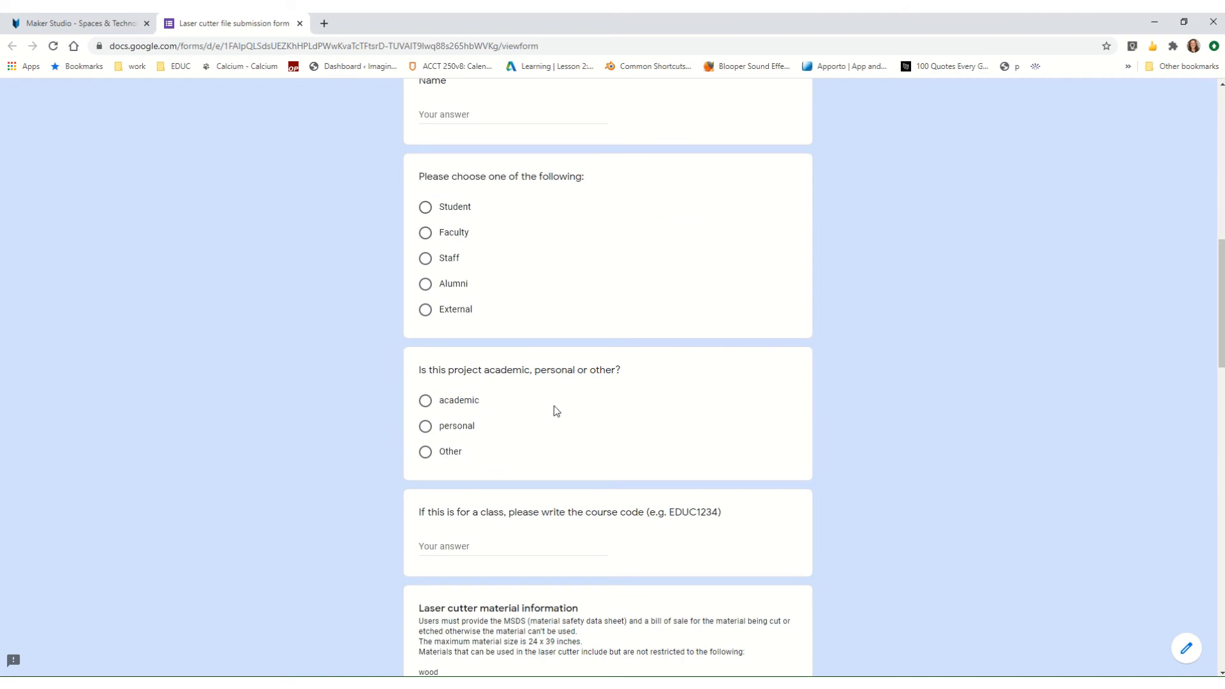
pyautogui.scroll(-2, 548, 389)
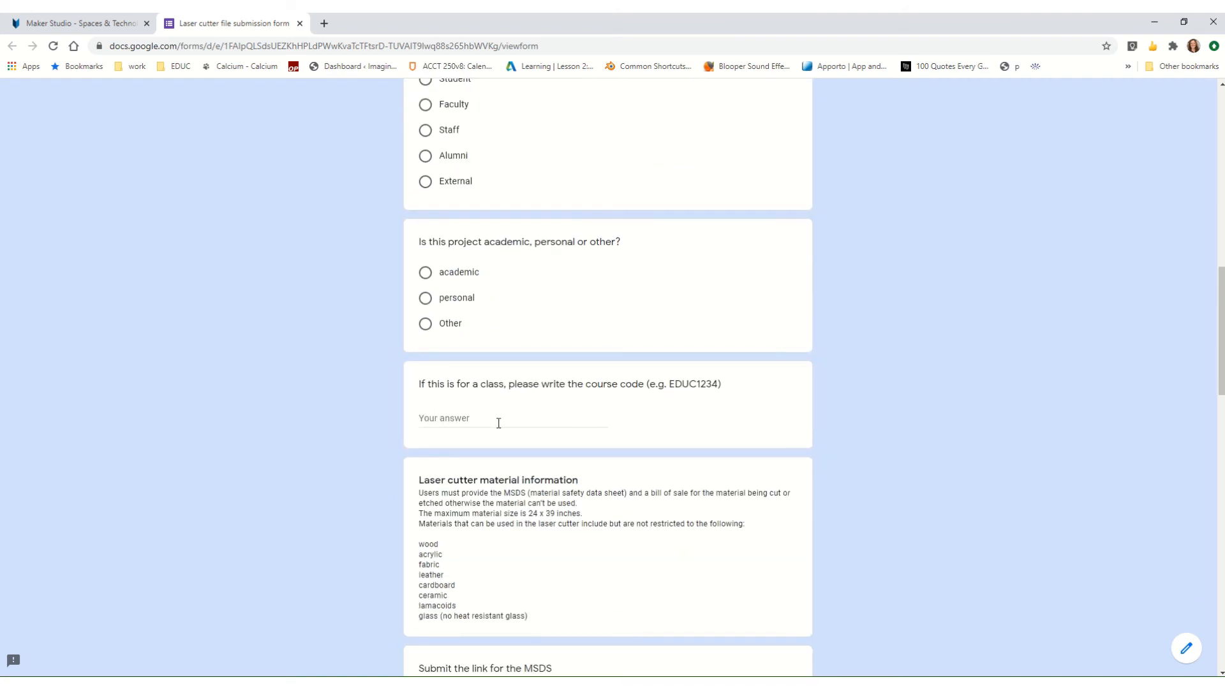
# Step: Examine the form's material, MSDS, bill of sale, thickness and rotary tool sections, plus the file criteria, file upload and comments
pyautogui.scroll(-3, 540, 396)
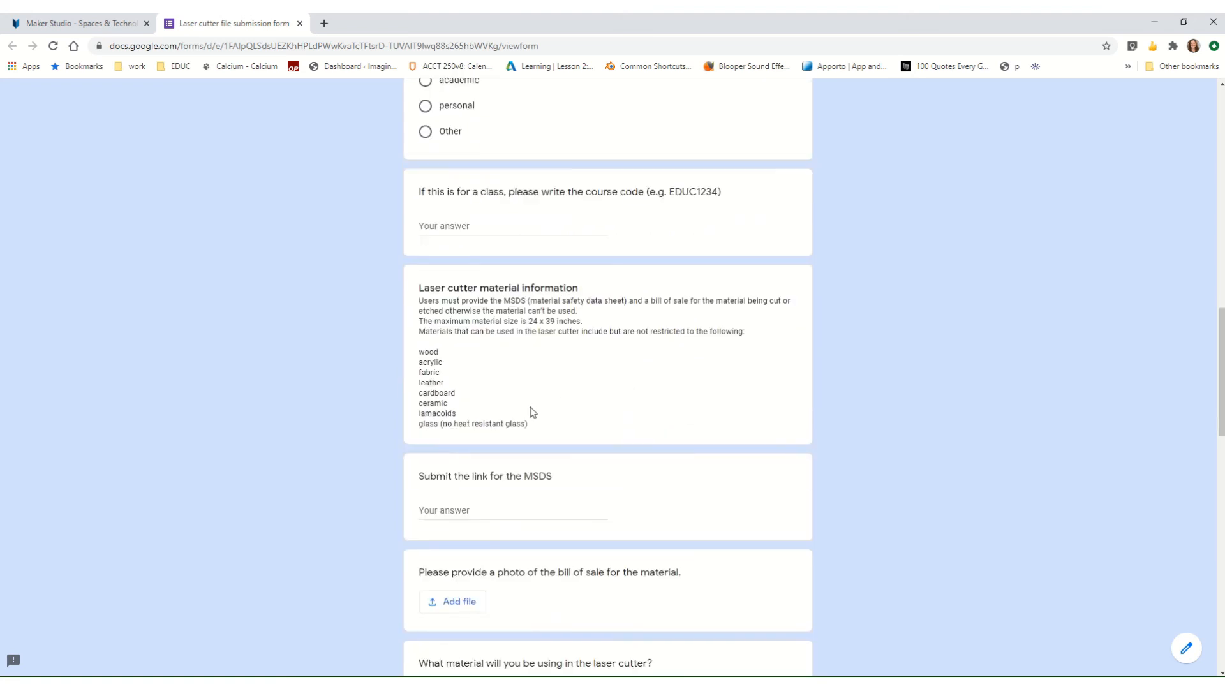
pyautogui.scroll(-1, 550, 404)
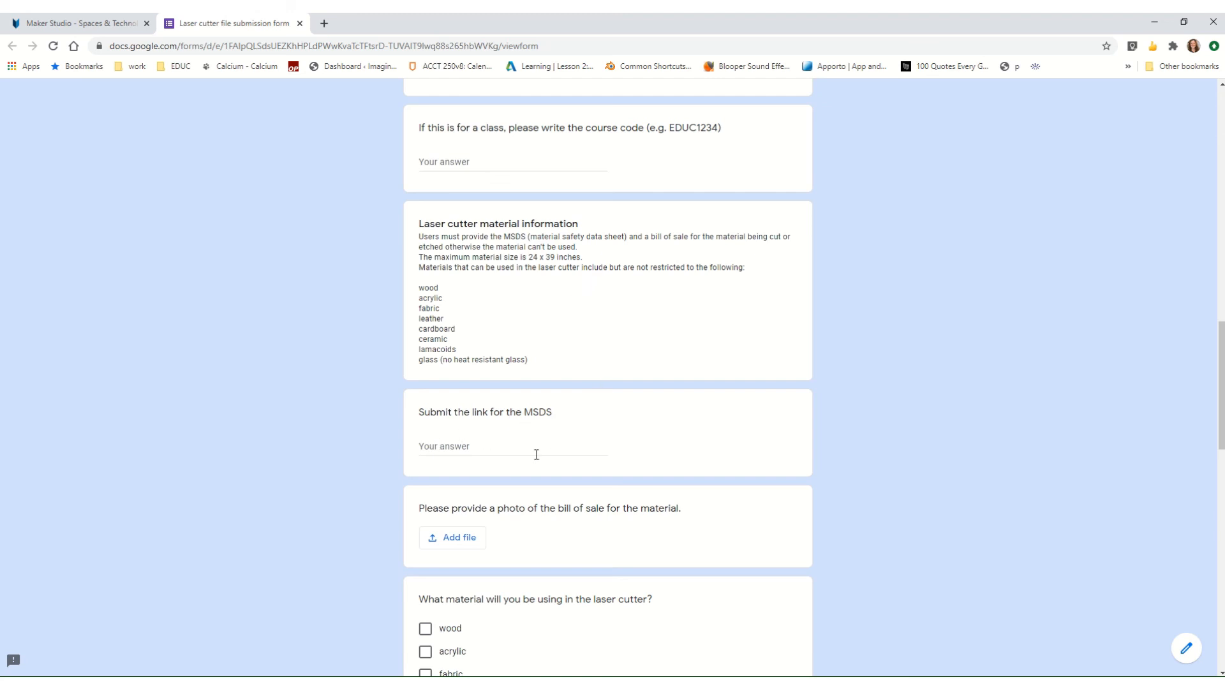
pyautogui.scroll(-2, 456, 437)
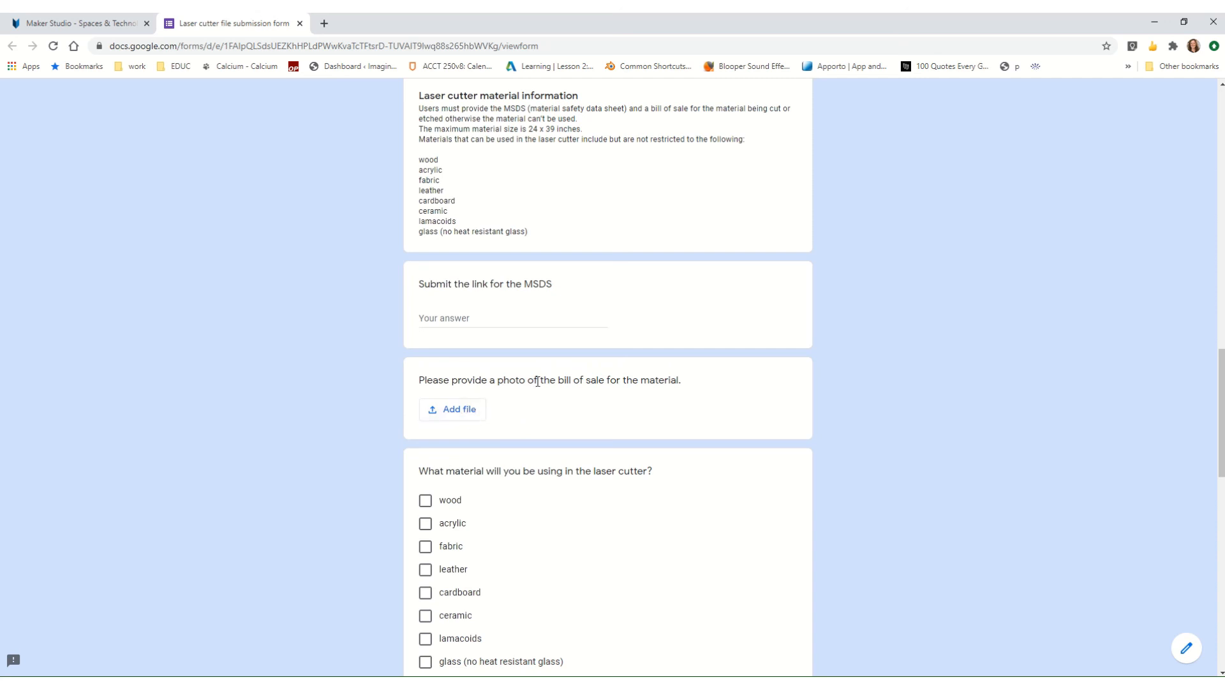
pyautogui.scroll(-1, 538, 381)
pyautogui.scroll(-1, 538, 381)
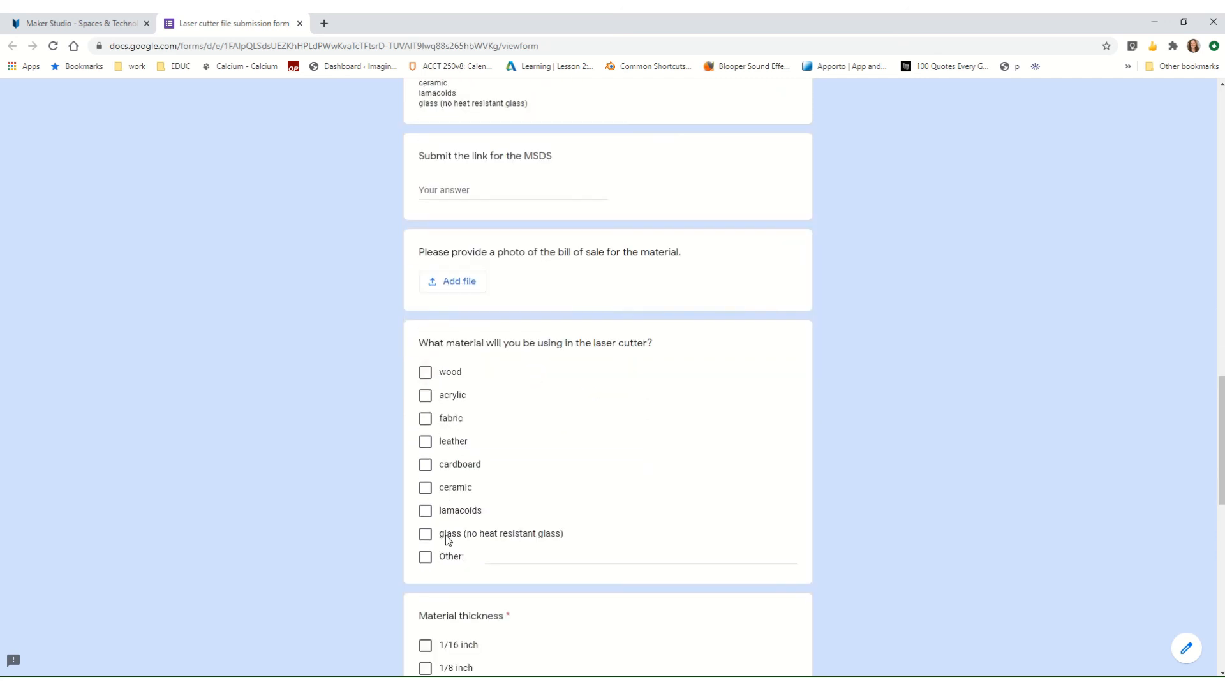
pyautogui.scroll(-4, 529, 365)
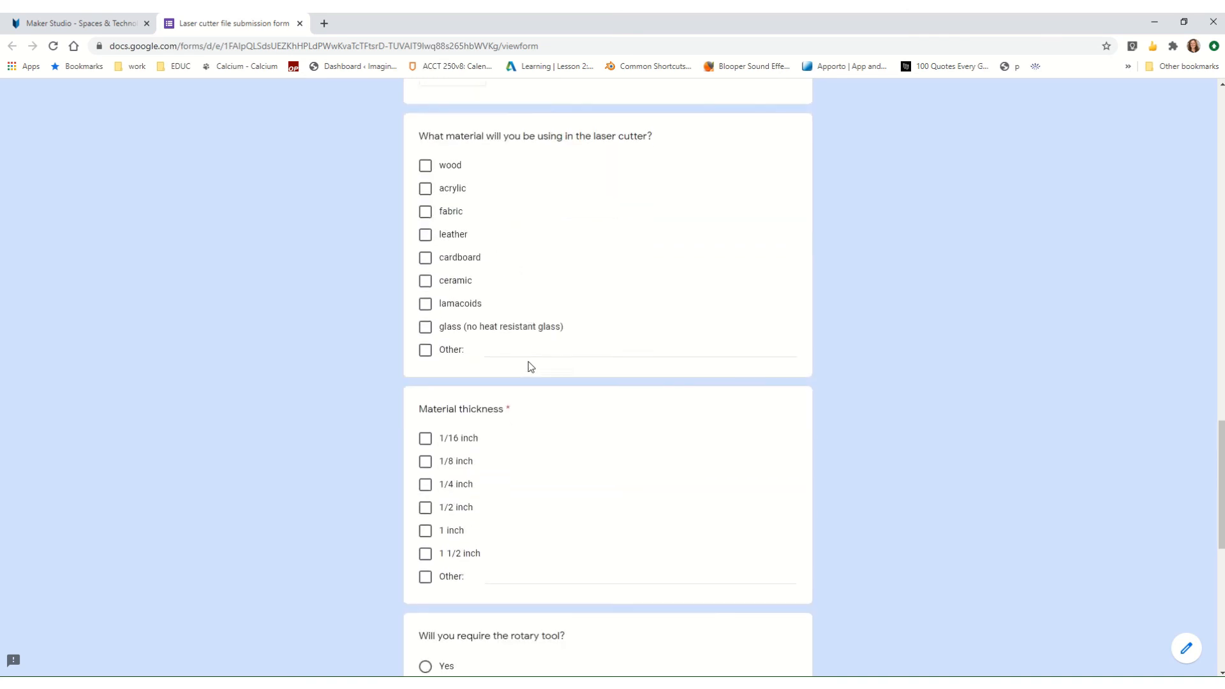
pyautogui.scroll(-3, 555, 446)
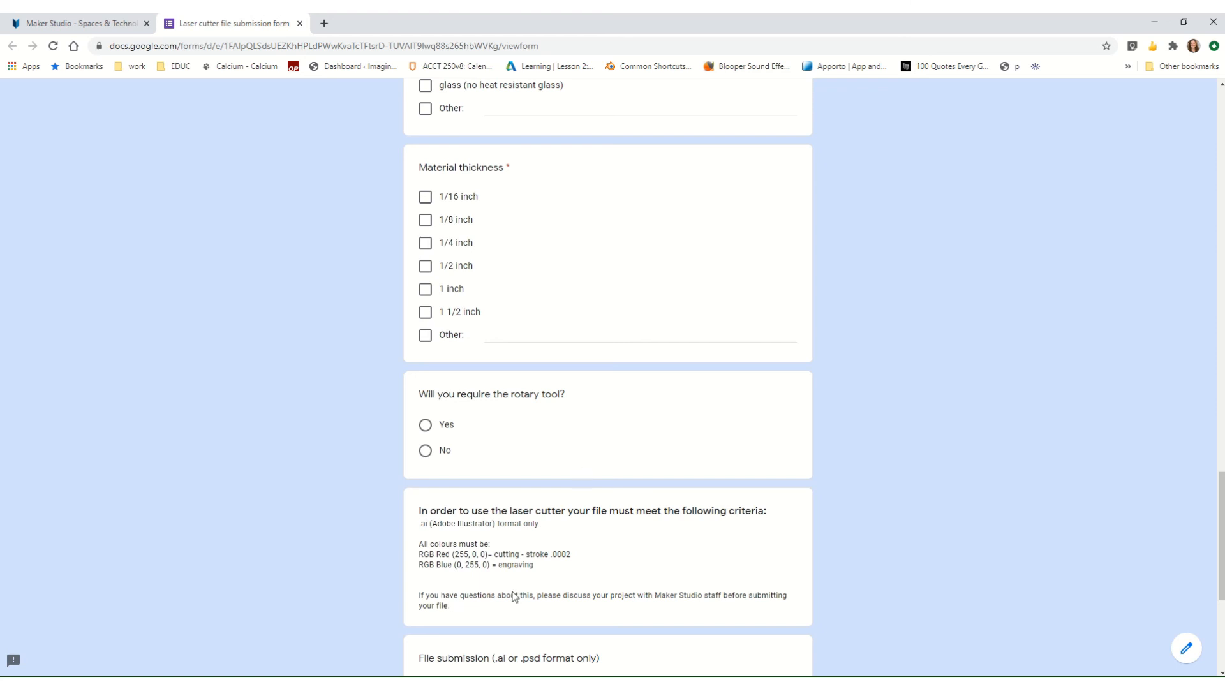
pyautogui.scroll(-1, 564, 559)
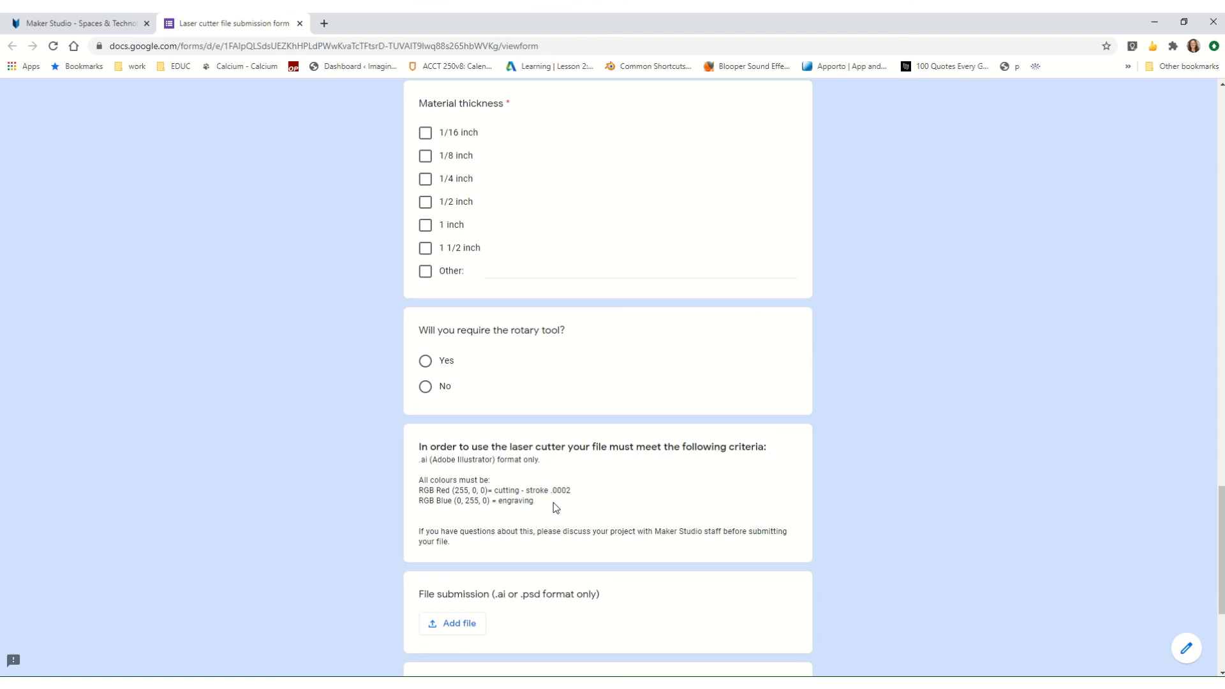
pyautogui.scroll(-2, 555, 507)
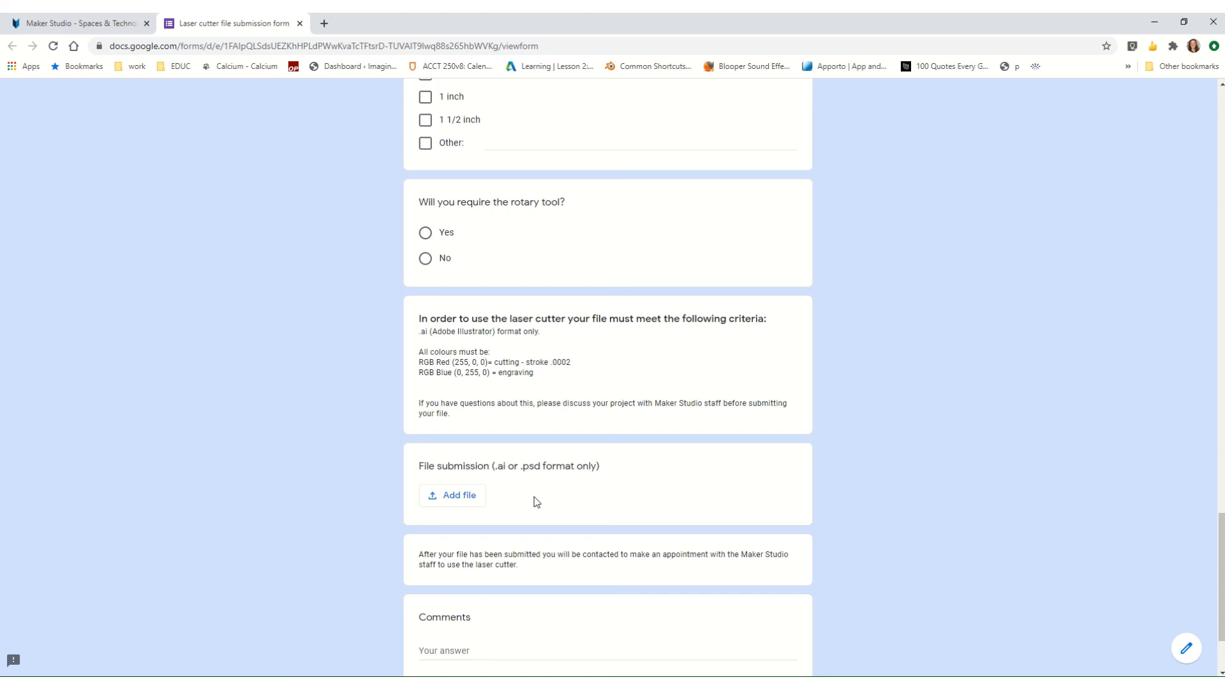
pyautogui.scroll(-2, 536, 502)
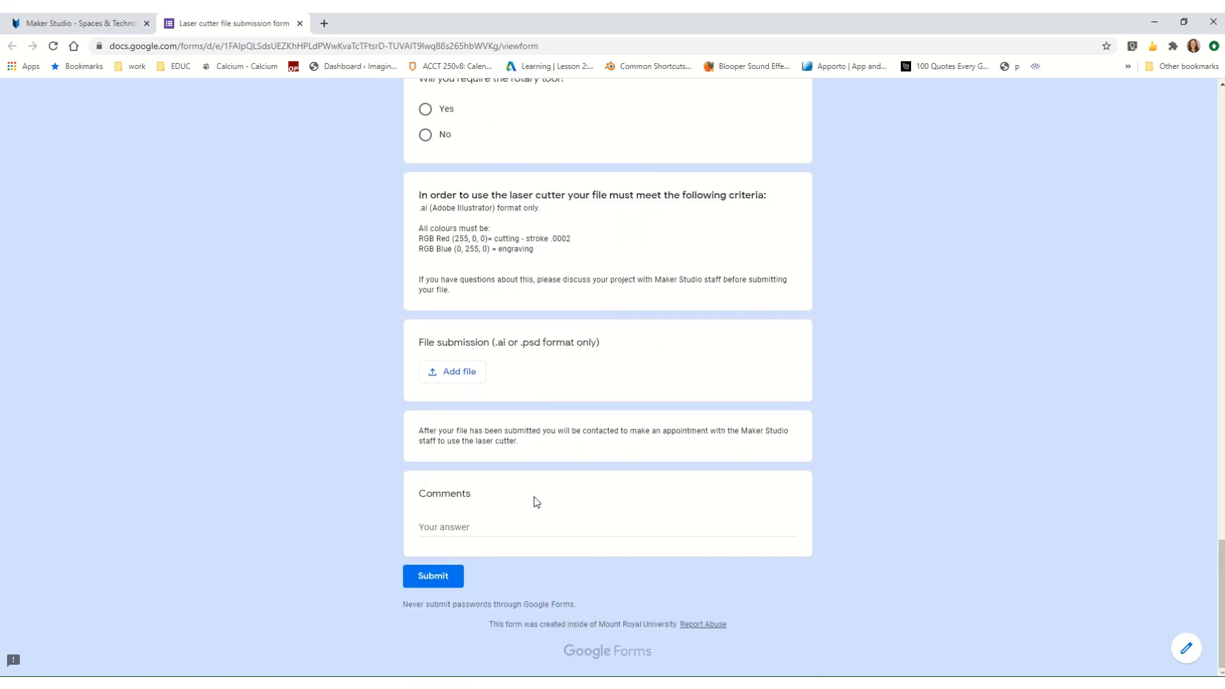